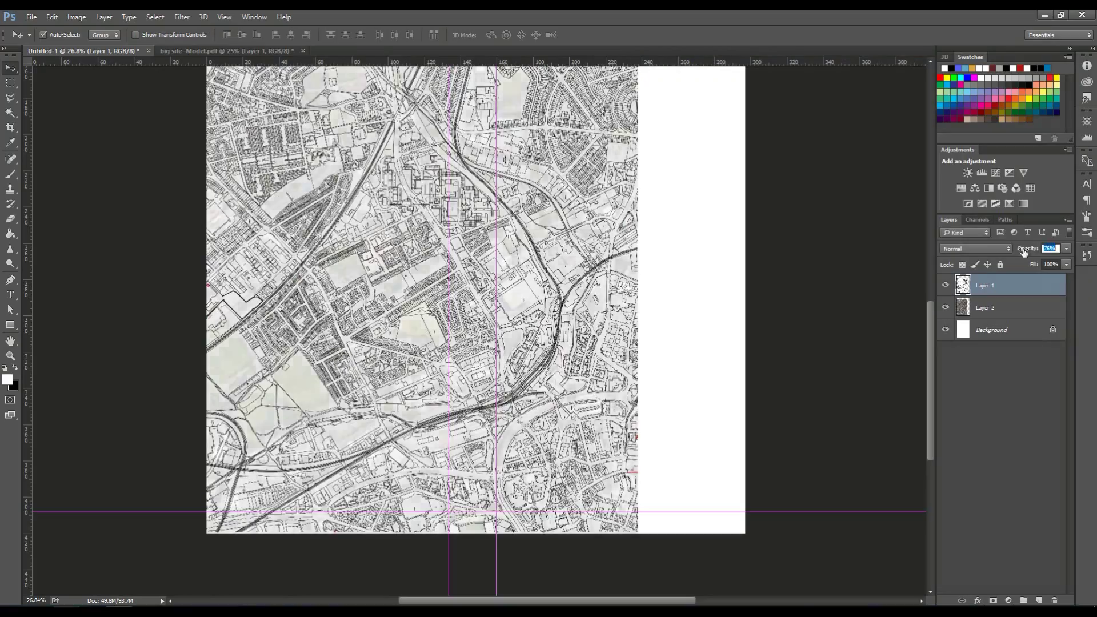
- Lower Layer 1's opacity so the aerial shows through, and start free-transforming Layer 2
{"action": "left_click", "coordinate": [984, 307]}
{"action": "key", "text": "ctrl+t"}
{"action": "scroll", "coordinate": [321, 421], "scroll_direction": "down", "scroll_amount": 2}
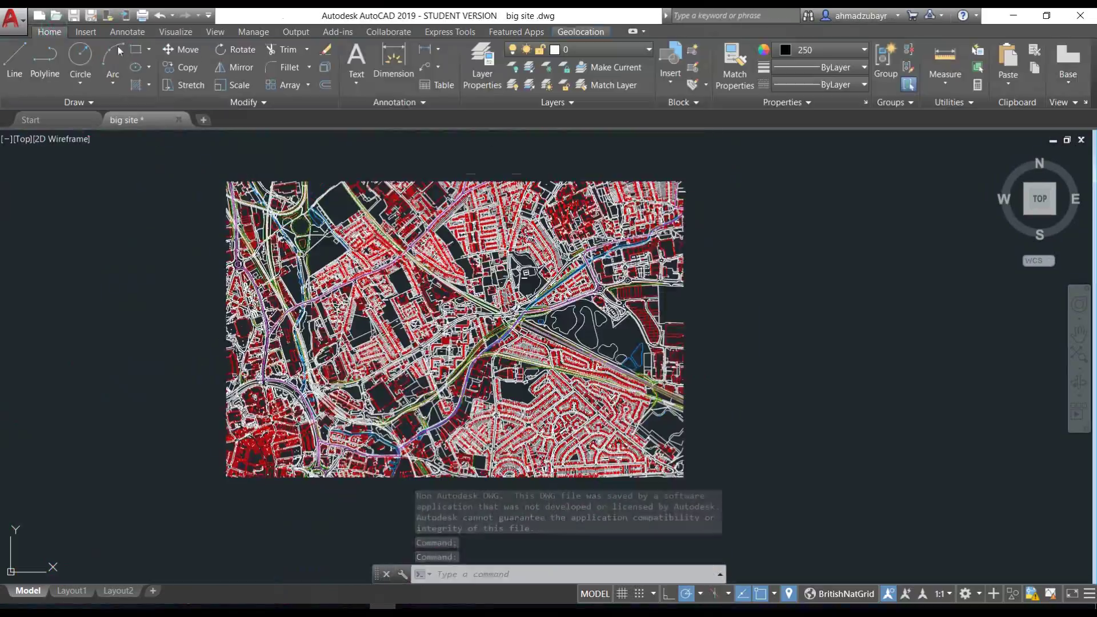
- Select the whole site drawing and rotate it about a picked base point
{"action": "key", "text": "ctrl+a"}
{"action": "left_click", "coordinate": [236, 49]}
{"action": "left_click", "coordinate": [817, 360]}
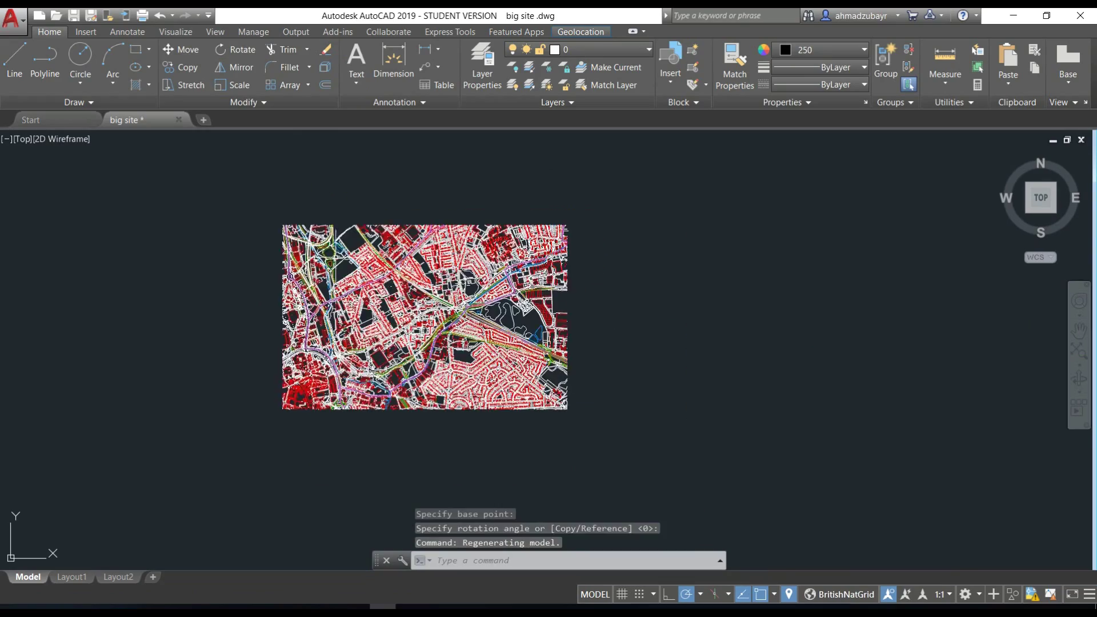
{"action": "left_click", "coordinate": [642, 477]}
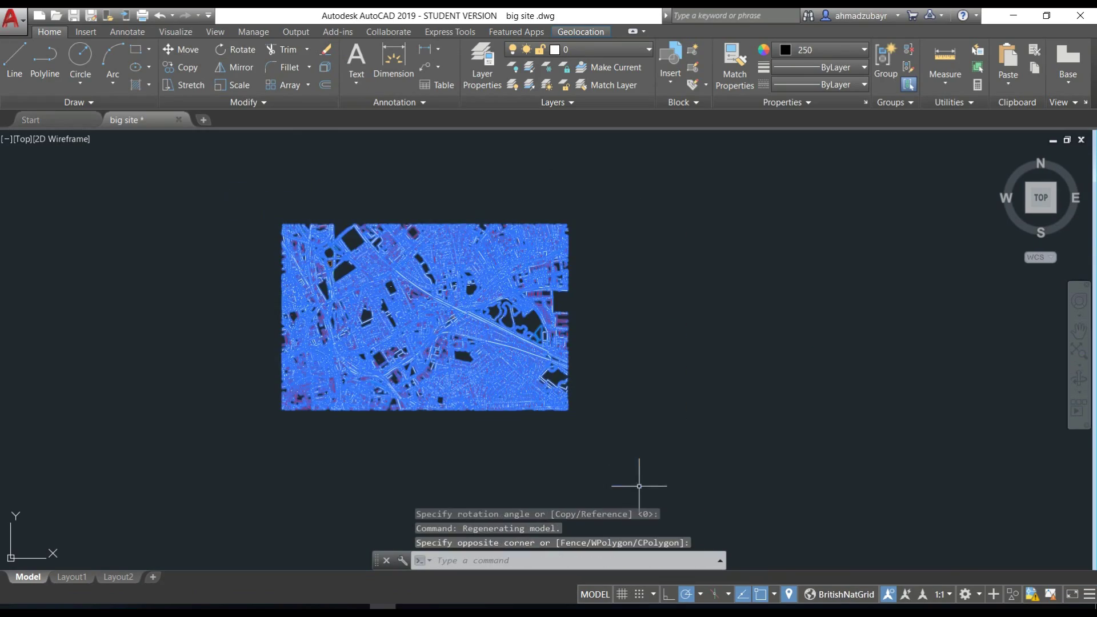
{"action": "left_click", "coordinate": [600, 333]}
{"action": "left_click", "coordinate": [668, 594]}
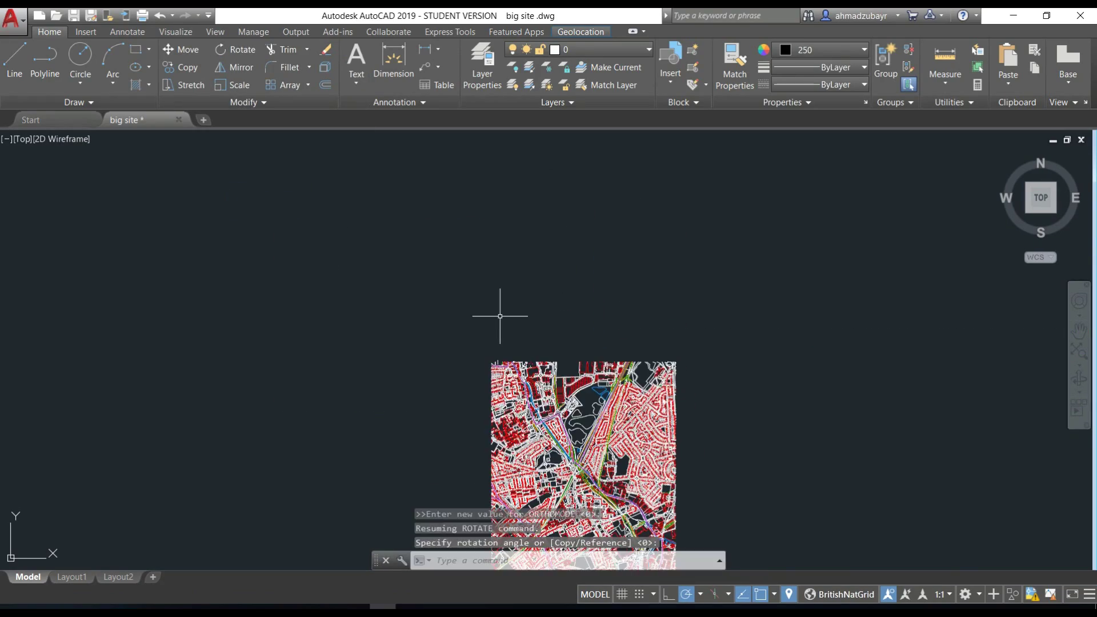
{"action": "scroll", "coordinate": [621, 320], "scroll_direction": "up", "scroll_amount": 4}
{"action": "left_click", "coordinate": [355, 171]}
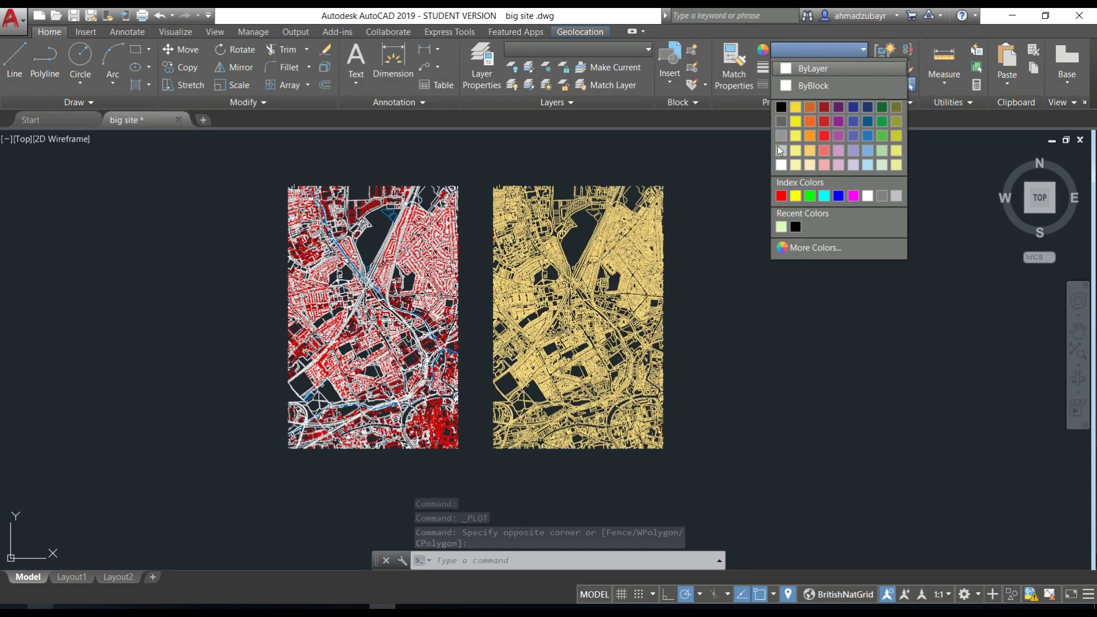
- Give the drawing a 0.09 mm lineweight and a darker line colour
{"action": "left_click", "coordinate": [816, 67]}
{"action": "left_click", "coordinate": [817, 67]}
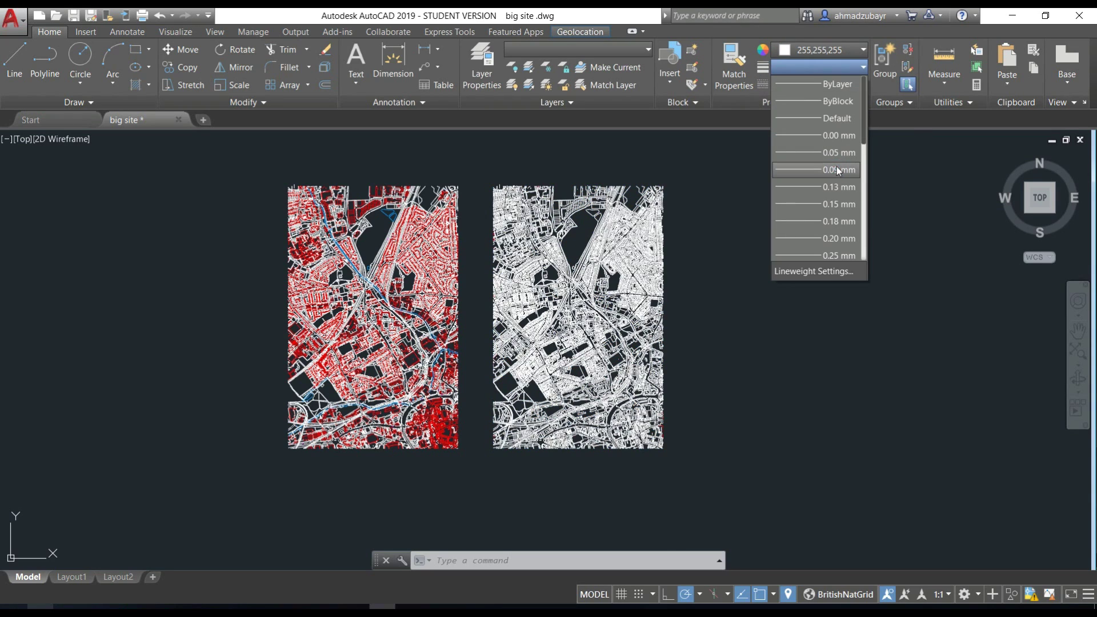
{"action": "left_click", "coordinate": [823, 154]}
{"action": "left_click", "coordinate": [862, 50]}
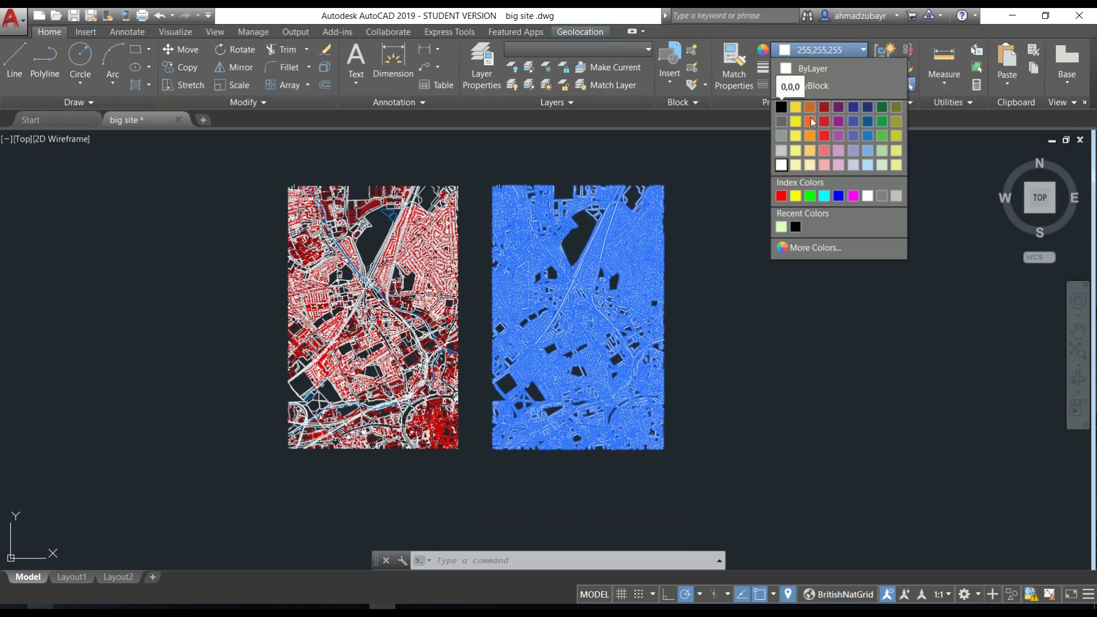
{"action": "left_click", "coordinate": [810, 118]}
{"action": "key", "text": "Escape"}
- Plot with the DWG To PDF setup and preview the sheet as black line work
{"action": "key", "text": "ctrl+p"}
{"action": "left_click", "coordinate": [436, 171]}
{"action": "left_click", "coordinate": [329, 483]}
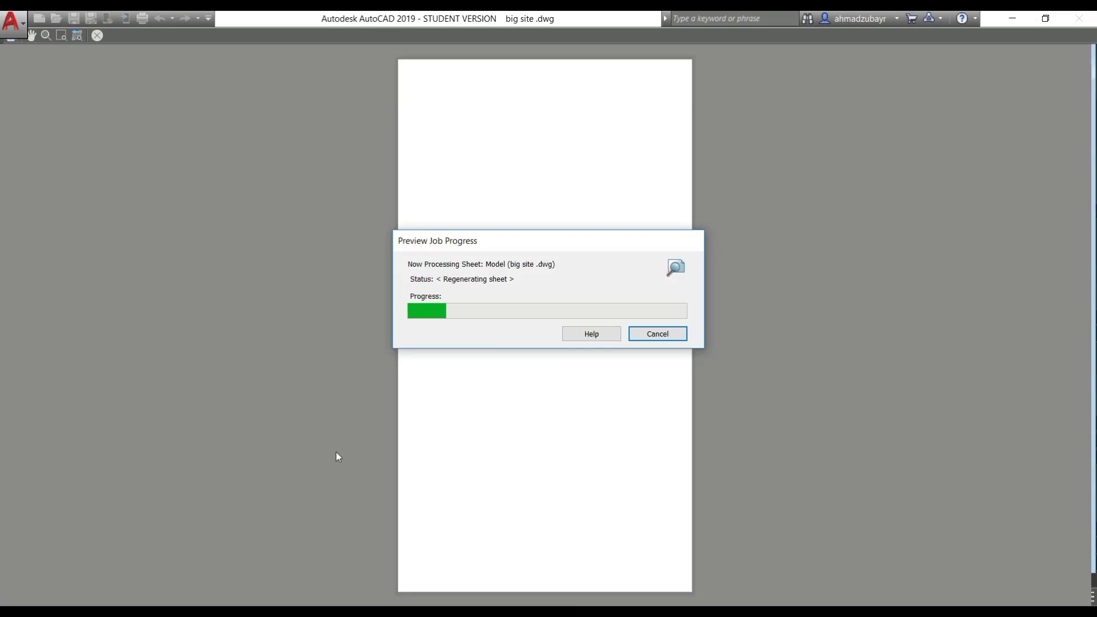
{"action": "scroll", "coordinate": [535, 357], "scroll_direction": "up", "scroll_amount": 4}
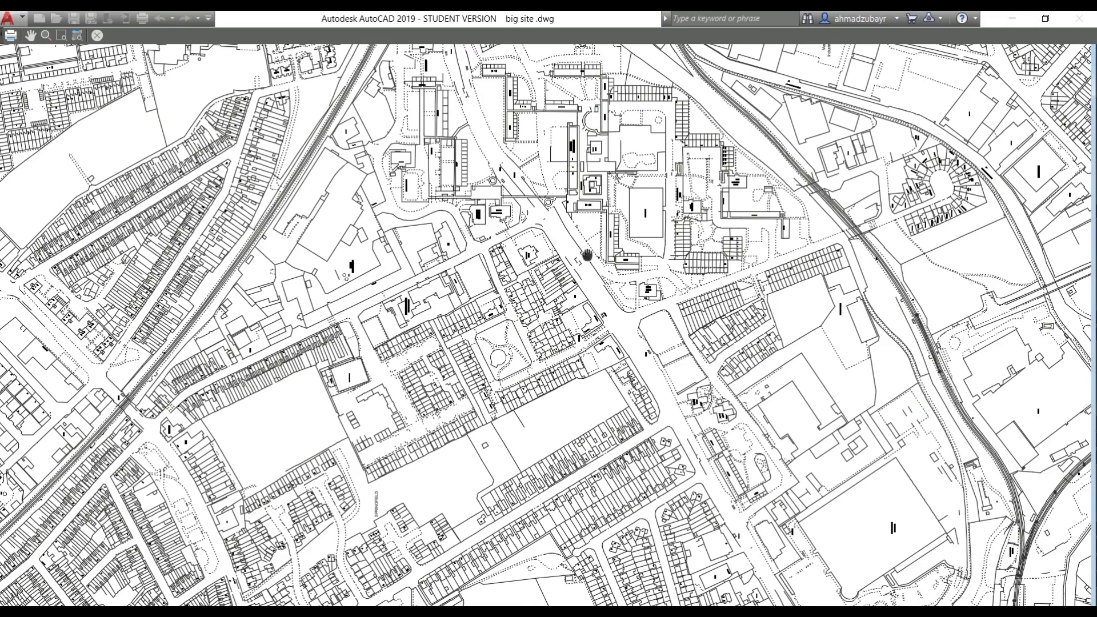
{"action": "scroll", "coordinate": [587, 255], "scroll_direction": "down", "scroll_amount": 5}
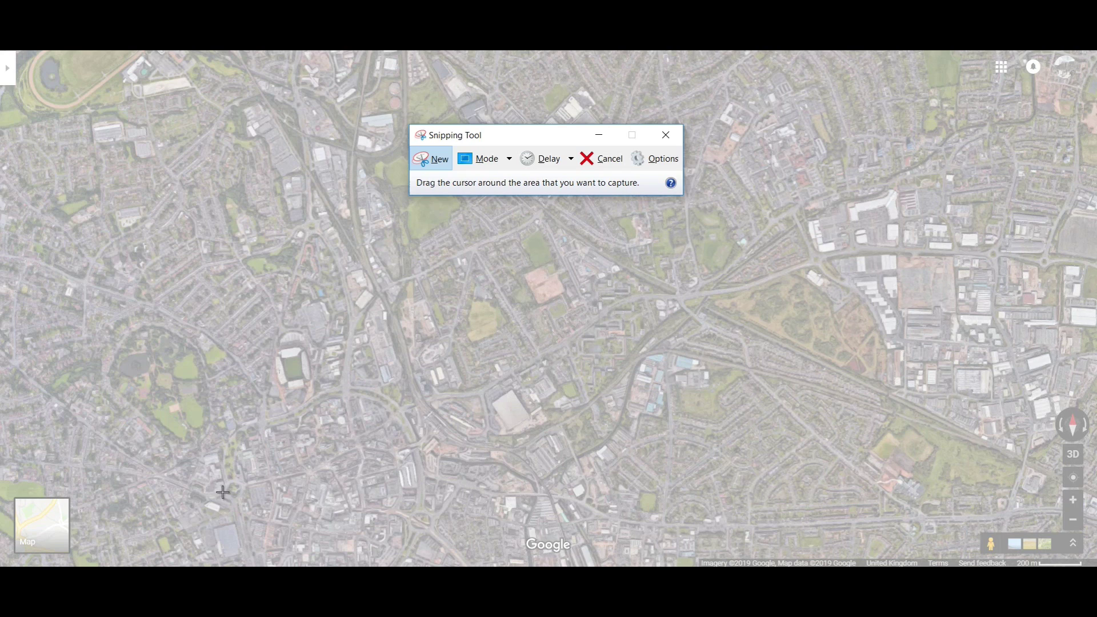
- Snip a rectangle around the Google Maps satellite view of the site
{"action": "left_click_drag", "start_coordinate": [268, 513], "coordinate": [931, 57]}
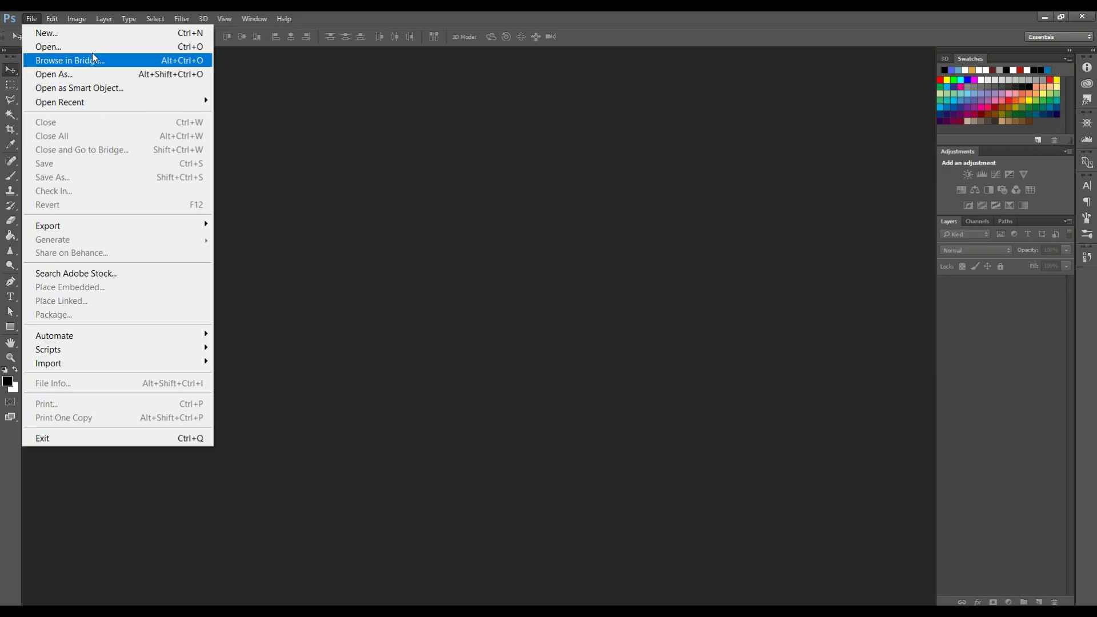
- Create a new International Paper A3 document
{"action": "left_click", "coordinate": [83, 37]}
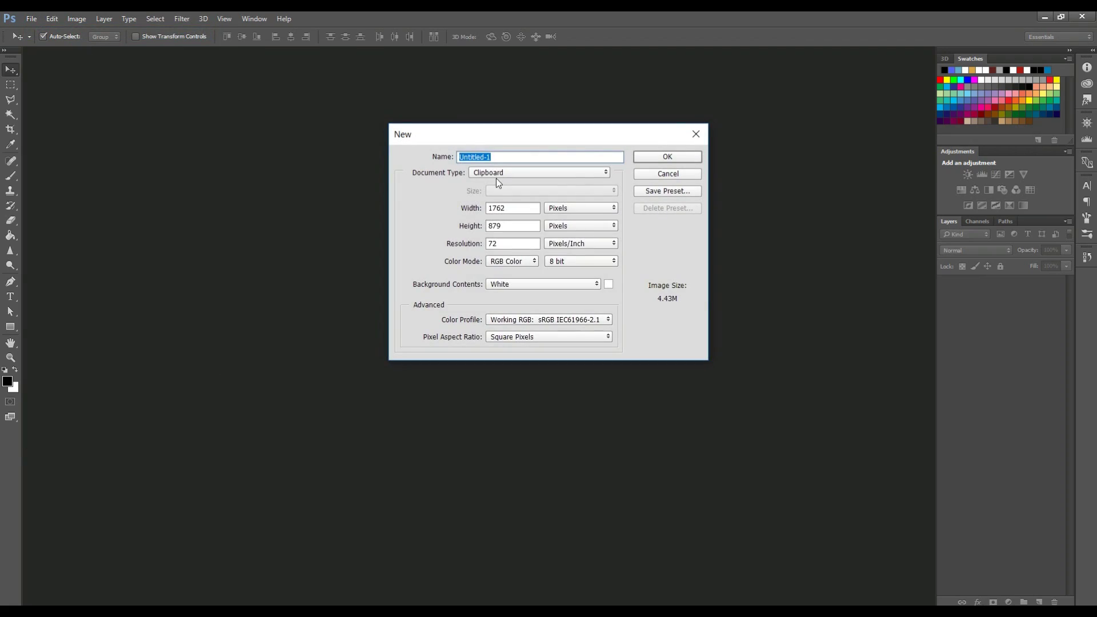
{"action": "left_click", "coordinate": [496, 173]}
{"action": "left_click", "coordinate": [505, 217]}
{"action": "left_click", "coordinate": [509, 189]}
{"action": "left_click", "coordinate": [502, 224]}
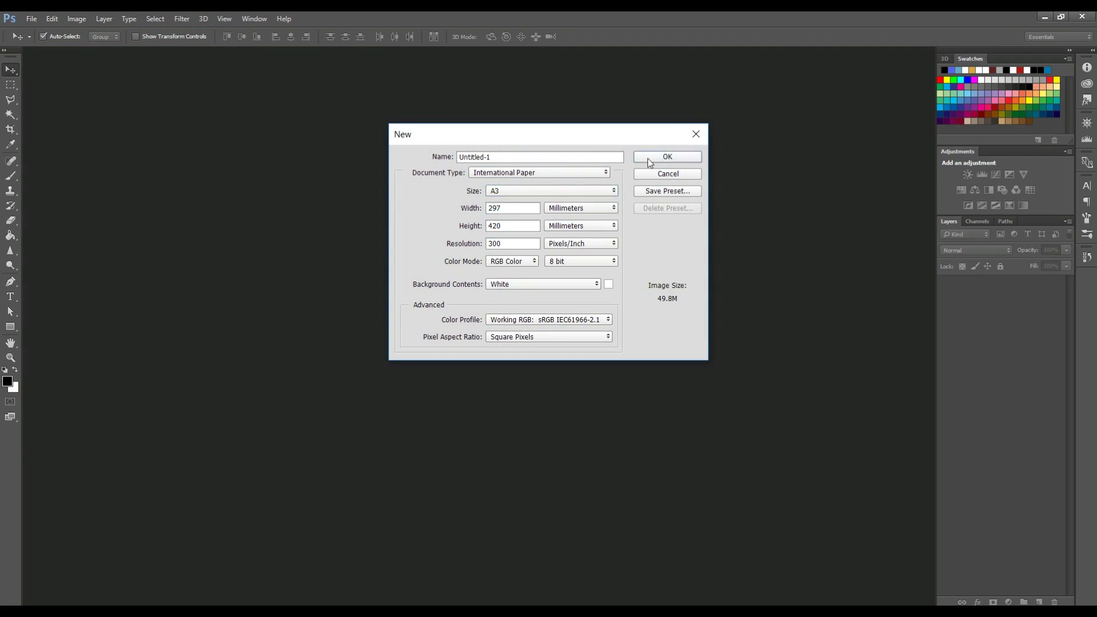
{"action": "left_click", "coordinate": [667, 156]}
- Paste the line map, move it down, and scale the aerial photo up to match it
{"action": "key", "text": "ctrl+v"}
{"action": "left_click_drag", "start_coordinate": [544, 455], "coordinate": [550, 479]}
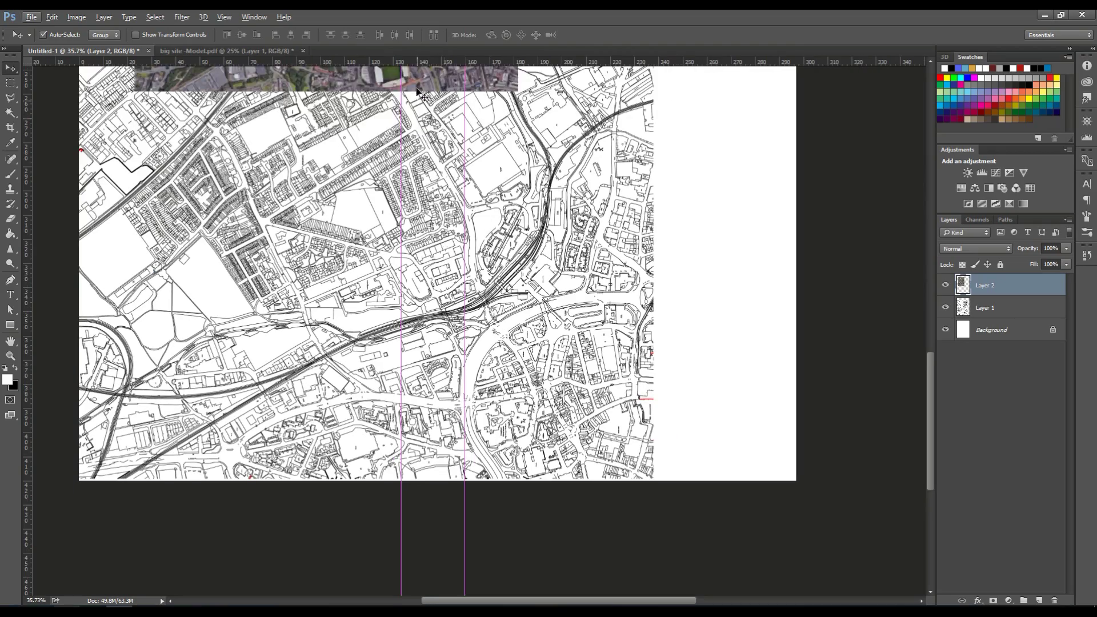
{"action": "mouse_move", "coordinate": [400, 189]}
{"action": "left_mouse_down"}
{"action": "mouse_move", "coordinate": [485, 252]}
{"action": "mouse_move", "coordinate": [623, 302]}
{"action": "mouse_move", "coordinate": [666, 394]}
{"action": "mouse_move", "coordinate": [543, 274]}
{"action": "mouse_move", "coordinate": [641, 368]}
{"action": "mouse_move", "coordinate": [546, 280]}
{"action": "mouse_move", "coordinate": [610, 392]}
{"action": "mouse_move", "coordinate": [649, 419]}
{"action": "mouse_move", "coordinate": [524, 361]}
{"action": "mouse_move", "coordinate": [657, 434]}
{"action": "mouse_move", "coordinate": [541, 394]}
{"action": "mouse_move", "coordinate": [648, 454]}
{"action": "mouse_move", "coordinate": [561, 405]}
{"action": "mouse_move", "coordinate": [557, 363]}
{"action": "mouse_move", "coordinate": [647, 407]}
{"action": "mouse_move", "coordinate": [600, 352]}
{"action": "left_mouse_up"}
{"action": "key", "text": "Return"}
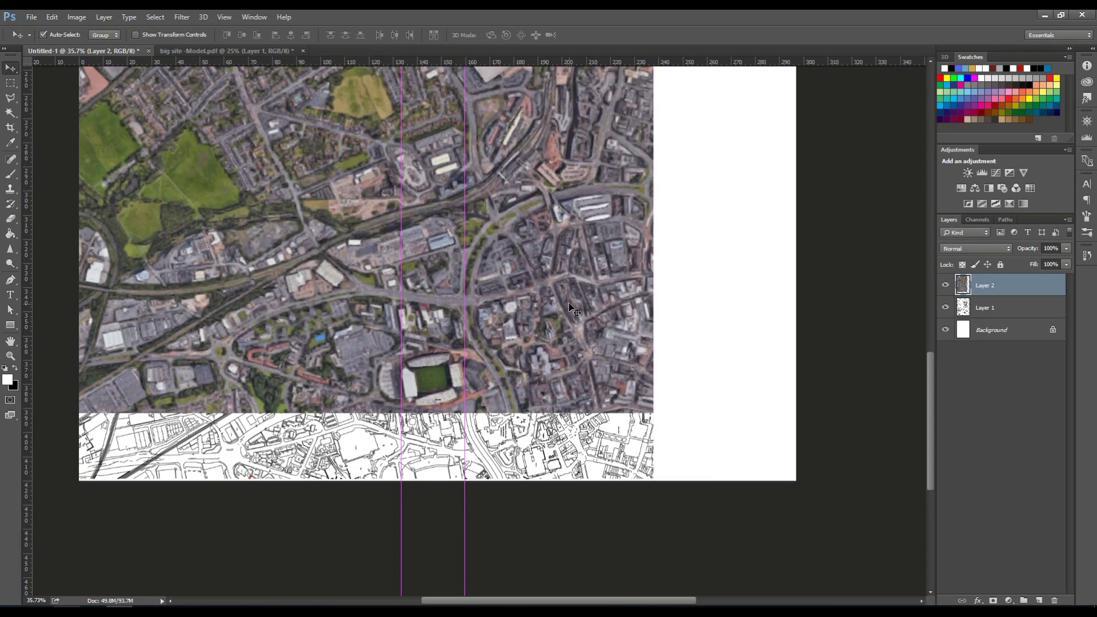
- Add a horizontal guide, shift the aerial down about 41 mm, and open Layer 1's blending options
{"action": "left_click_drag", "start_coordinate": [366, 61], "coordinate": [365, 452]}
{"action": "left_click_drag", "start_coordinate": [520, 228], "coordinate": [520, 321]}
{"action": "scroll", "coordinate": [520, 321], "scroll_direction": "down", "scroll_amount": 2}
{"action": "left_click", "coordinate": [945, 285]}
{"action": "key", "text": "h"}
{"action": "double_click", "coordinate": [1011, 308]}
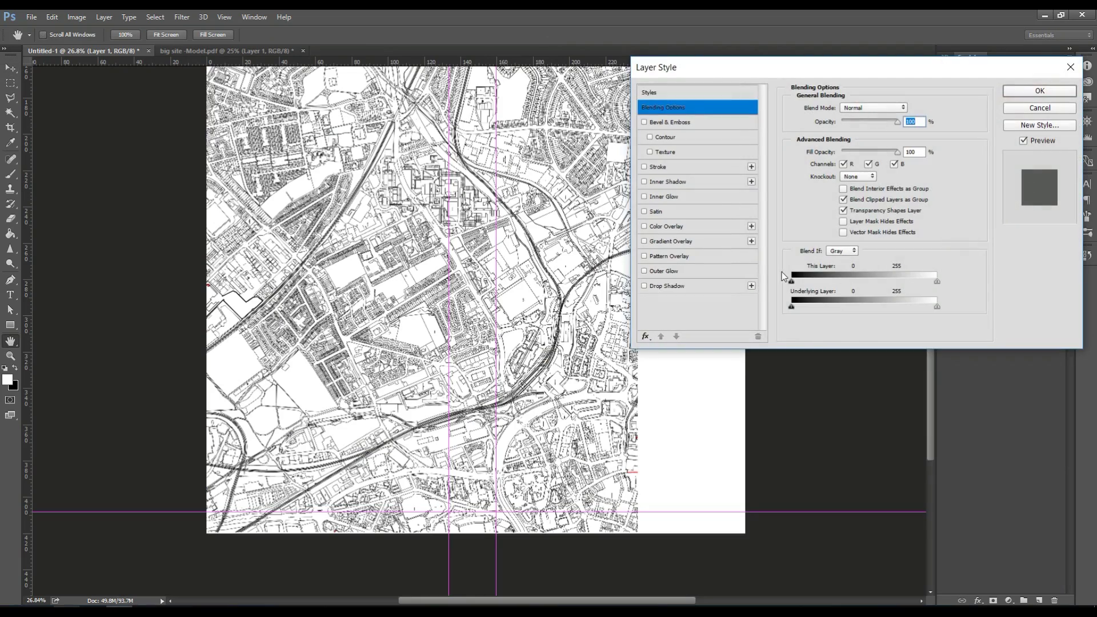
{"action": "left_click_drag", "start_coordinate": [937, 281], "coordinate": [924, 278]}
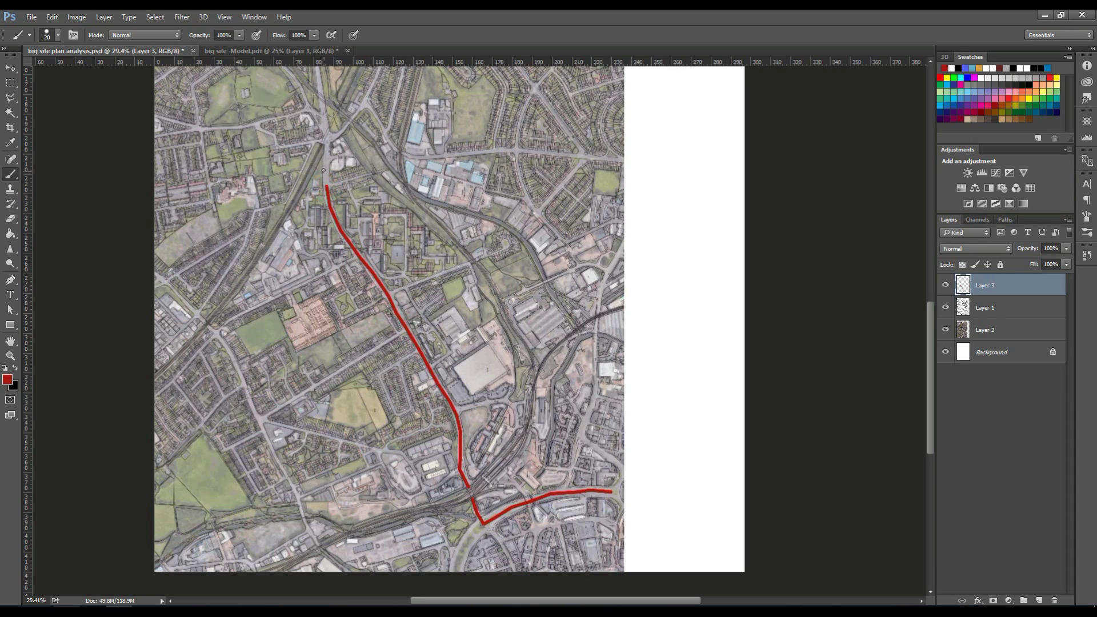
- Space the brush dabs into dots and paint a dotted red branch route, undoing a stray dot
{"action": "left_click", "coordinate": [1087, 233]}
{"action": "mouse_move", "coordinate": [1004, 377]}
{"action": "left_mouse_down"}
{"action": "mouse_move", "coordinate": [1012, 349]}
{"action": "mouse_move", "coordinate": [1004, 376]}
{"action": "mouse_move", "coordinate": [1032, 379]}
{"action": "mouse_move", "coordinate": [994, 387]}
{"action": "left_mouse_up"}
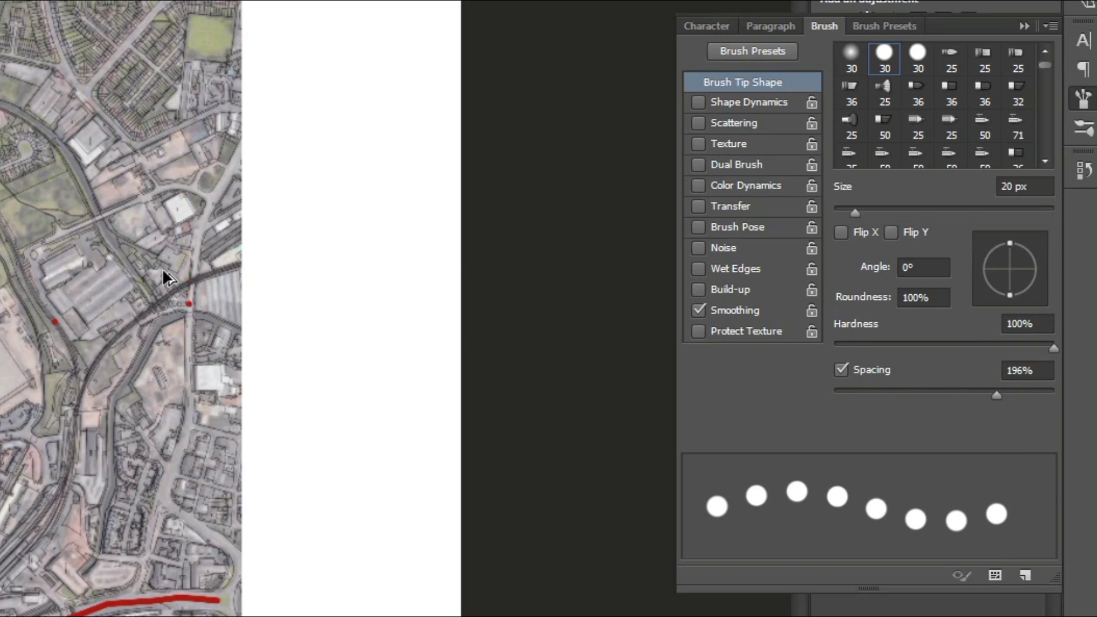
{"action": "left_click_drag", "start_coordinate": [143, 334], "coordinate": [147, 180]}
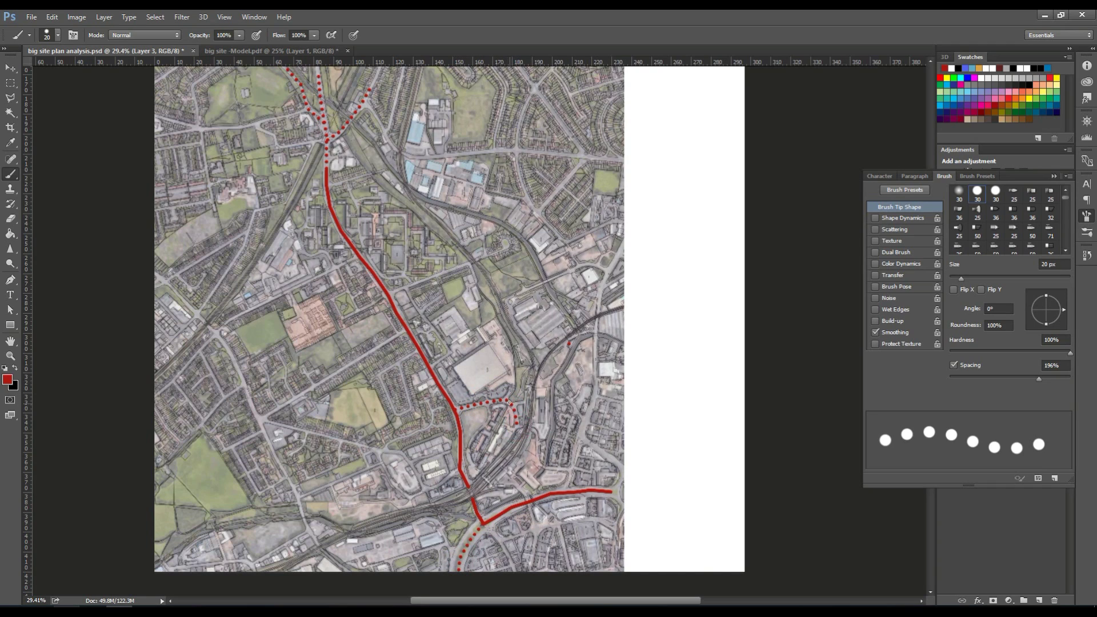
{"action": "key", "text": "ctrl+z"}
{"action": "scroll", "coordinate": [363, 312], "scroll_direction": "down", "scroll_amount": 1}
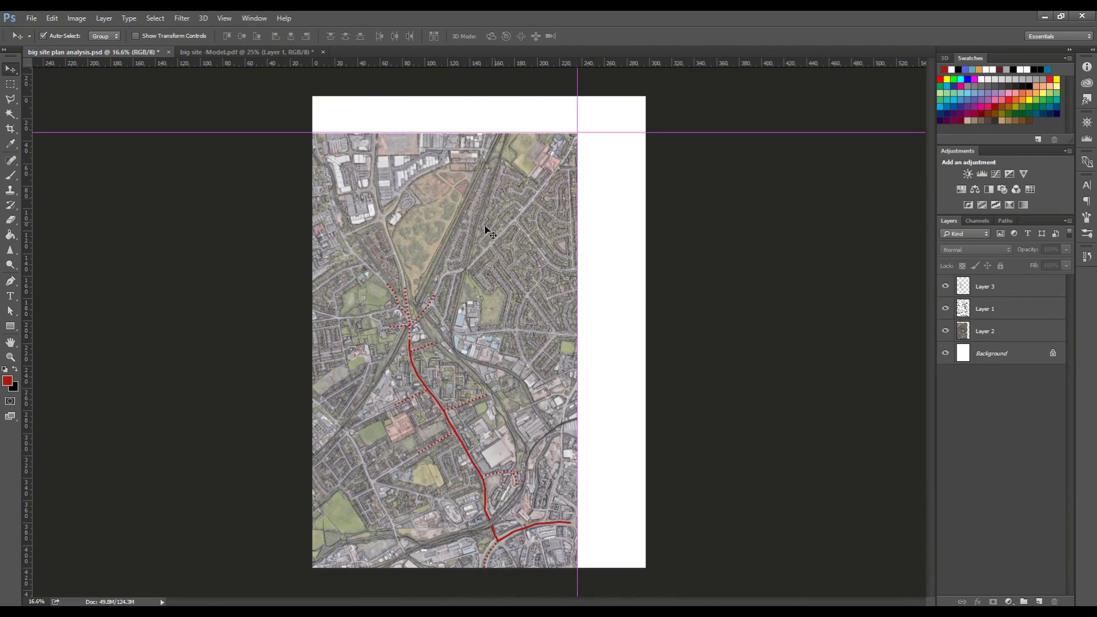
- Rotate the three map layers about 16° with Free Transform and commit
{"action": "key", "text": "ctrl+alt+a"}
{"action": "key", "text": "ctrl+t"}
{"action": "left_click_drag", "start_coordinate": [649, 99], "coordinate": [717, 164]}
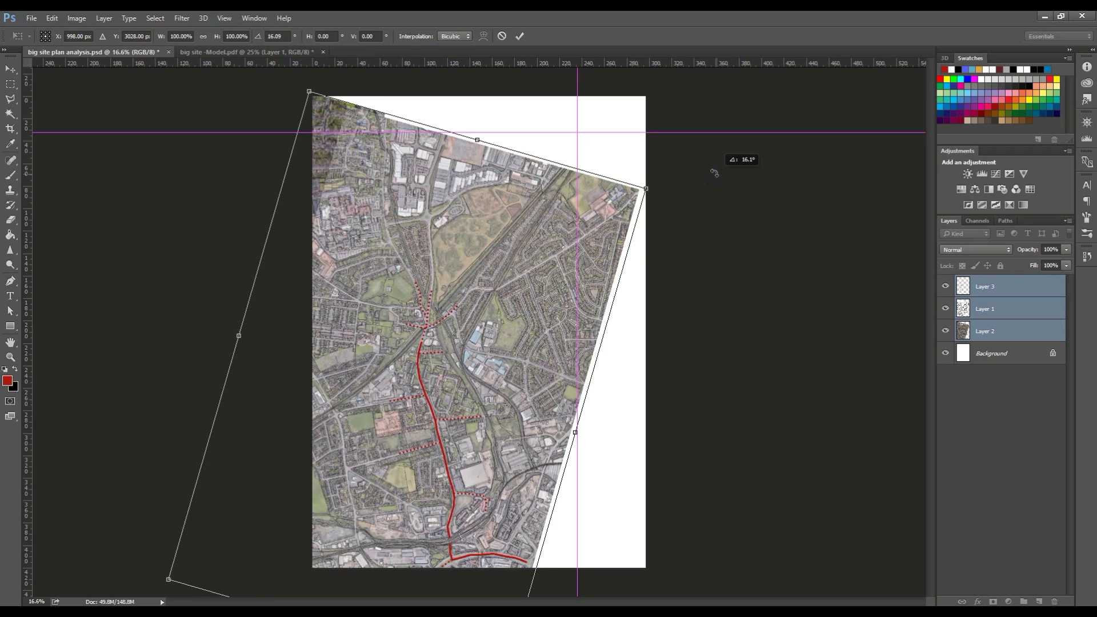
{"action": "left_click_drag", "start_coordinate": [594, 183], "coordinate": [626, 176]}
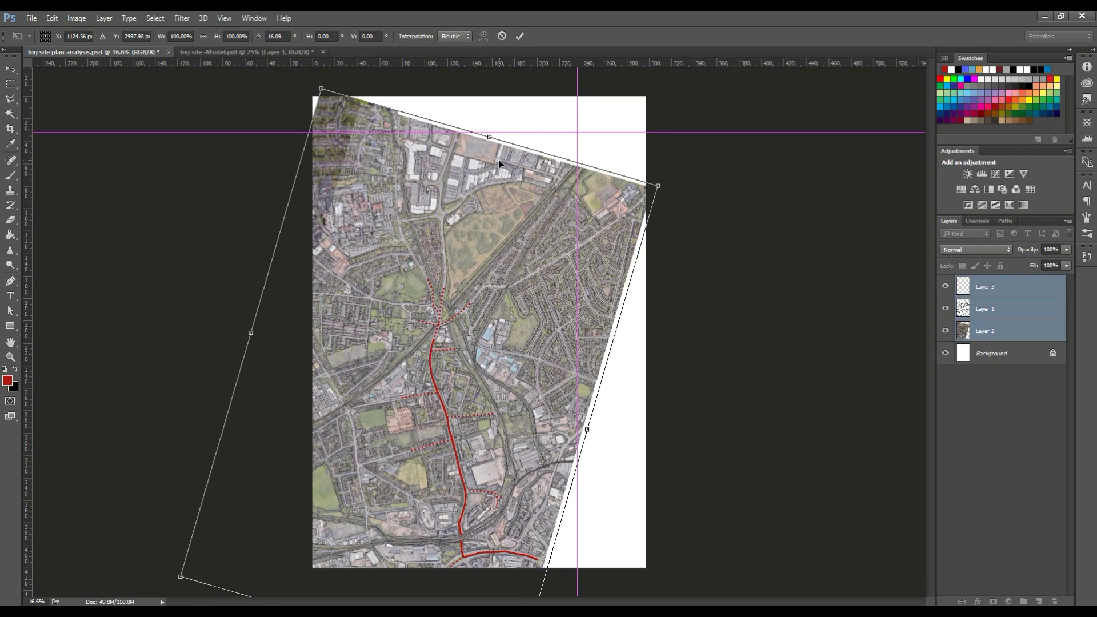
{"action": "key", "text": "Return"}
- Undo the rotation back to the upright map and start transforming the layers again
{"action": "key", "text": "l"}
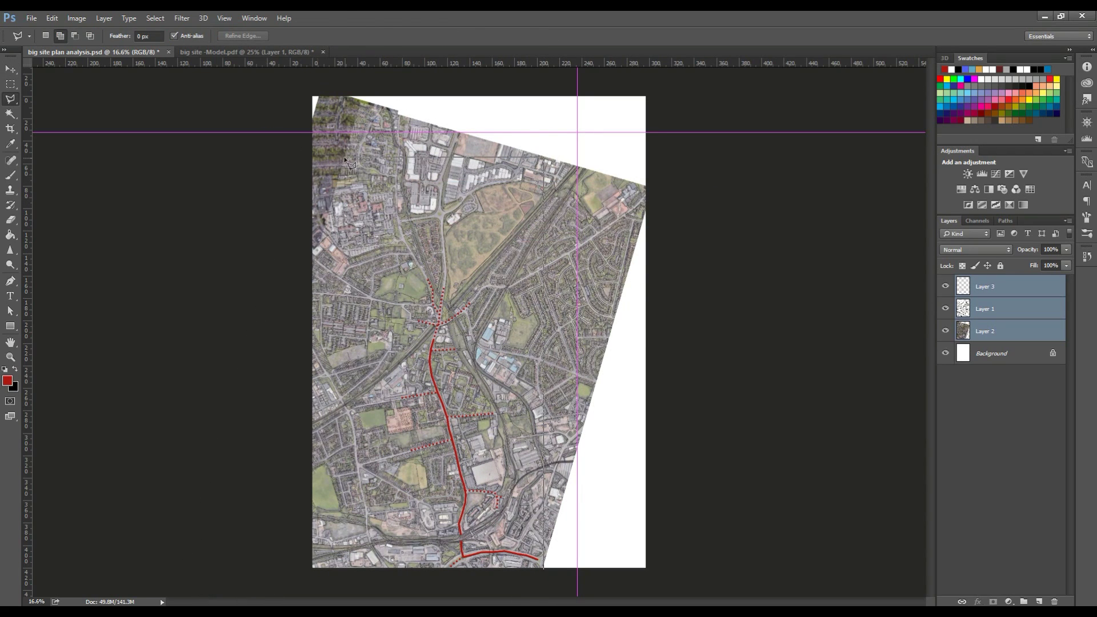
{"action": "key", "text": "ctrl+alt+z"}
{"action": "key", "text": "v"}
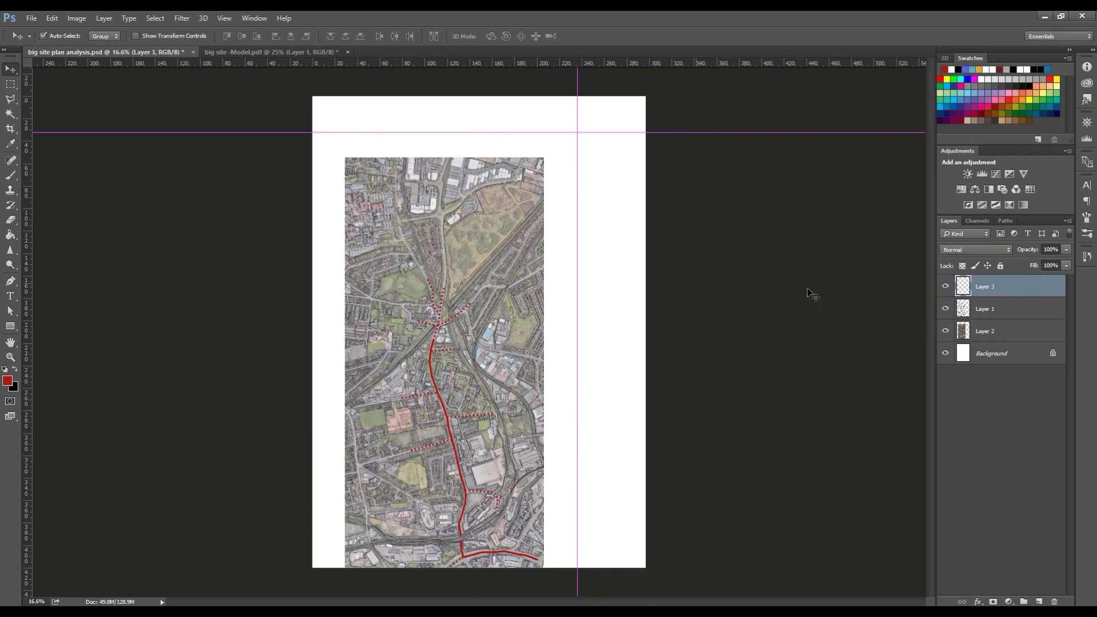
{"action": "key", "text": "ctrl+alt+a"}
{"action": "key", "text": "ctrl+t"}
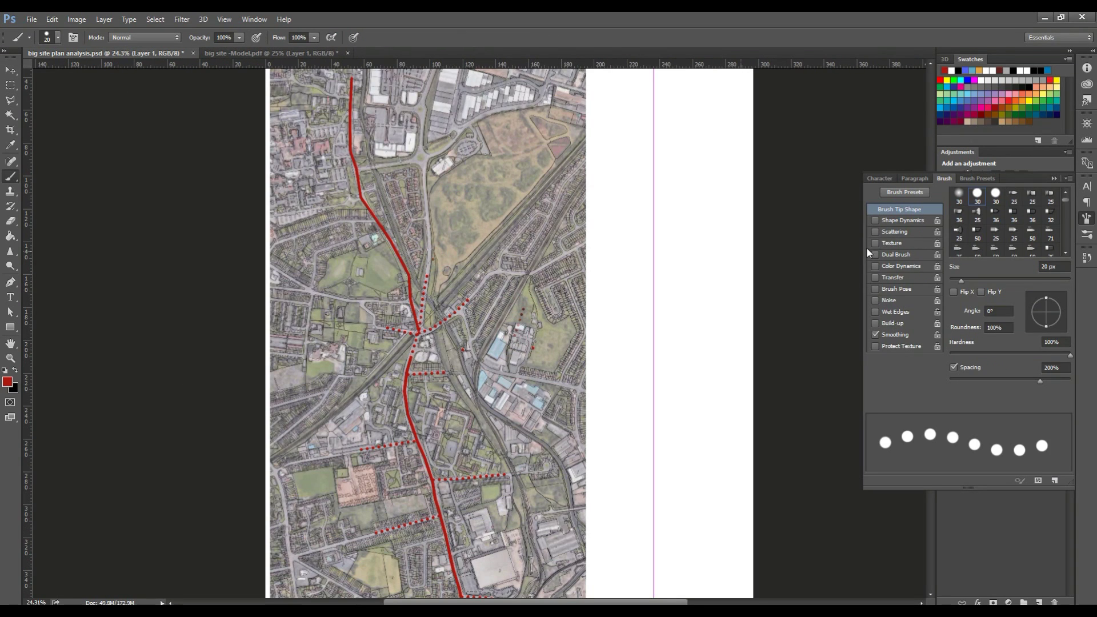
{"action": "left_click", "coordinate": [1055, 178]}
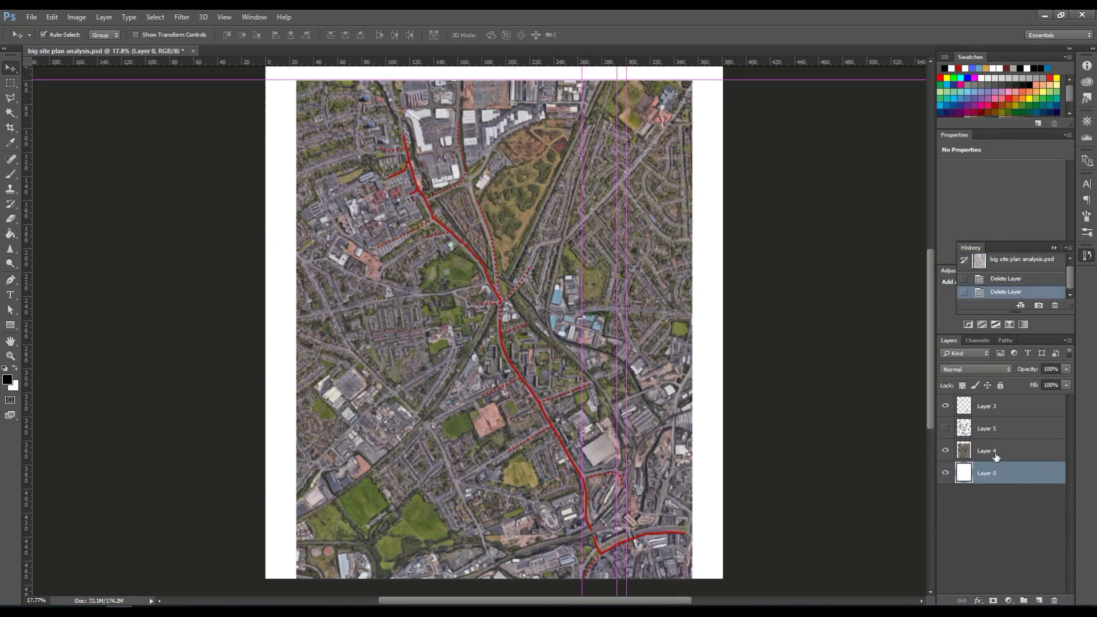
- Trace the strip along the red road with Polygonal Lasso, duplicate the layer, and clear everything outside it
{"action": "key", "text": "l"}
{"action": "left_click", "coordinate": [401, 127]}
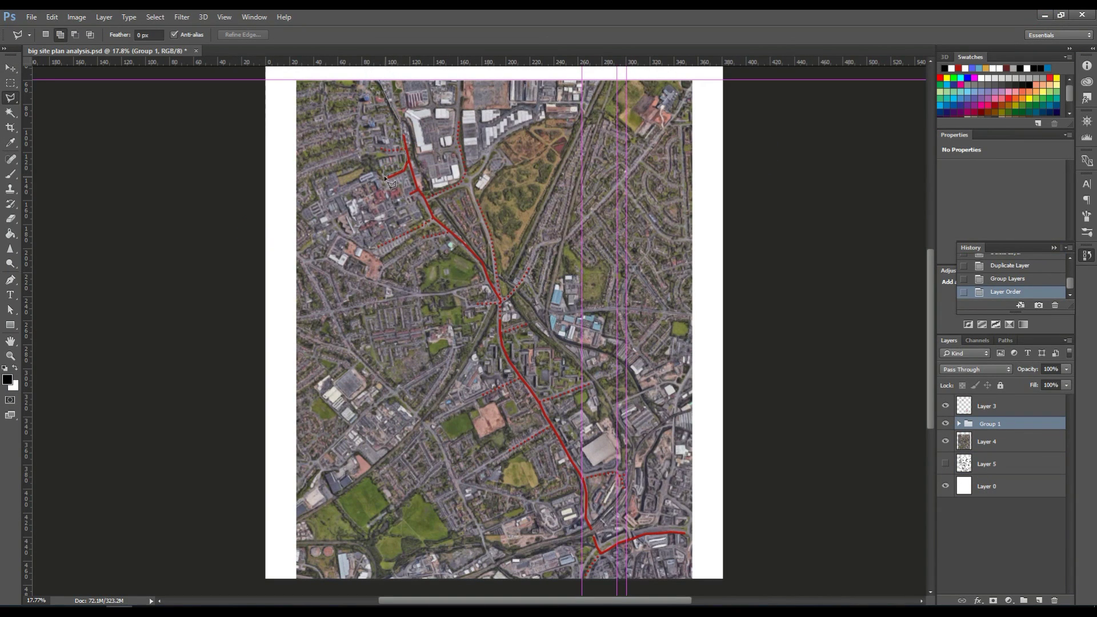
{"action": "left_click", "coordinate": [986, 441]}
{"action": "left_click", "coordinate": [388, 83]}
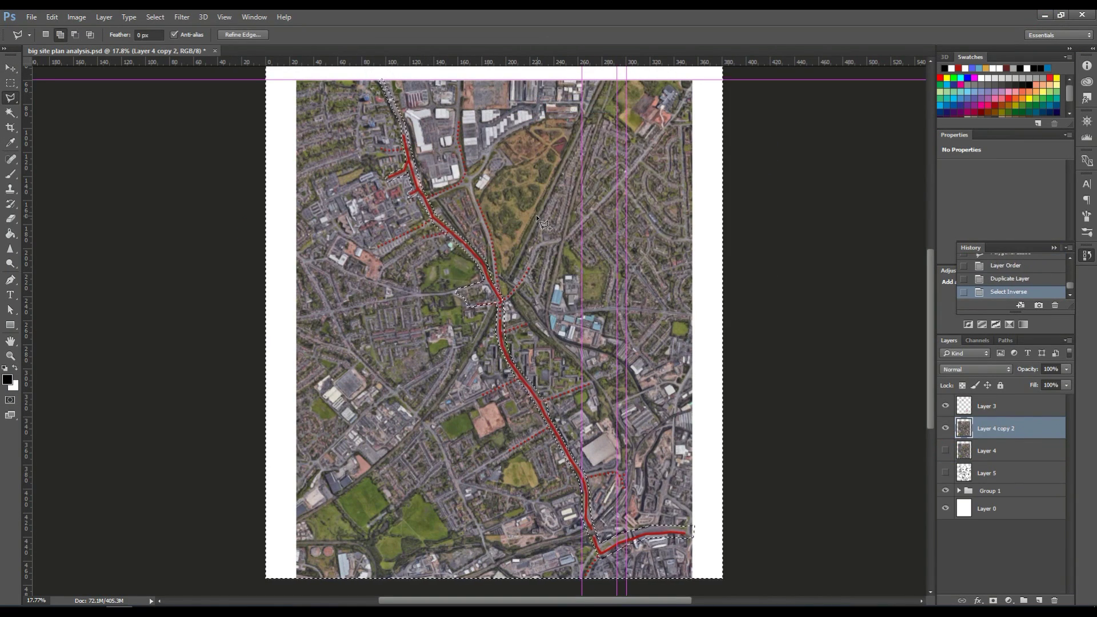
{"action": "left_click", "coordinate": [689, 531]}
{"action": "key", "text": "ctrl+j"}
{"action": "key", "text": "ctrl+shift+i"}
{"action": "key", "text": "Delete"}
{"action": "key", "text": "v"}
- Hide the full aerial and grouped layers so only the cut-out road strip shows, then deselect
{"action": "left_click", "coordinate": [944, 451]}
{"action": "left_click", "coordinate": [943, 451]}
{"action": "left_click", "coordinate": [945, 490]}
{"action": "left_click", "coordinate": [945, 428]}
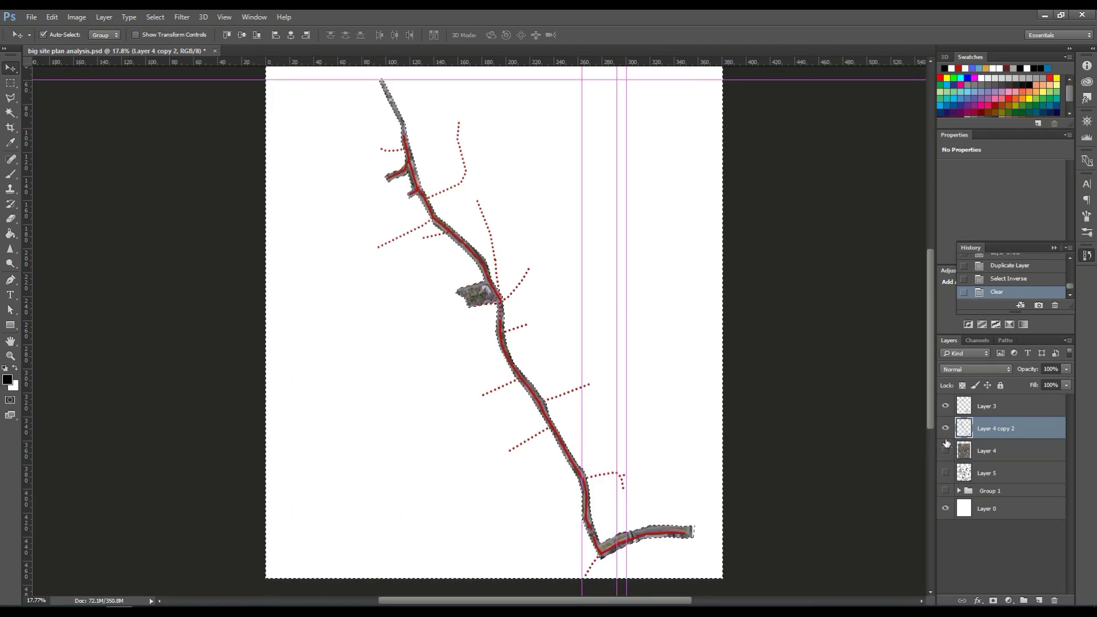
{"action": "key", "text": "ctrl+d"}
- Copy an inverted Magic Wand selection to a new layer, remove a spare copy, and mask the aerial layer
{"action": "key", "text": "w"}
{"action": "right_click", "coordinate": [460, 272]}
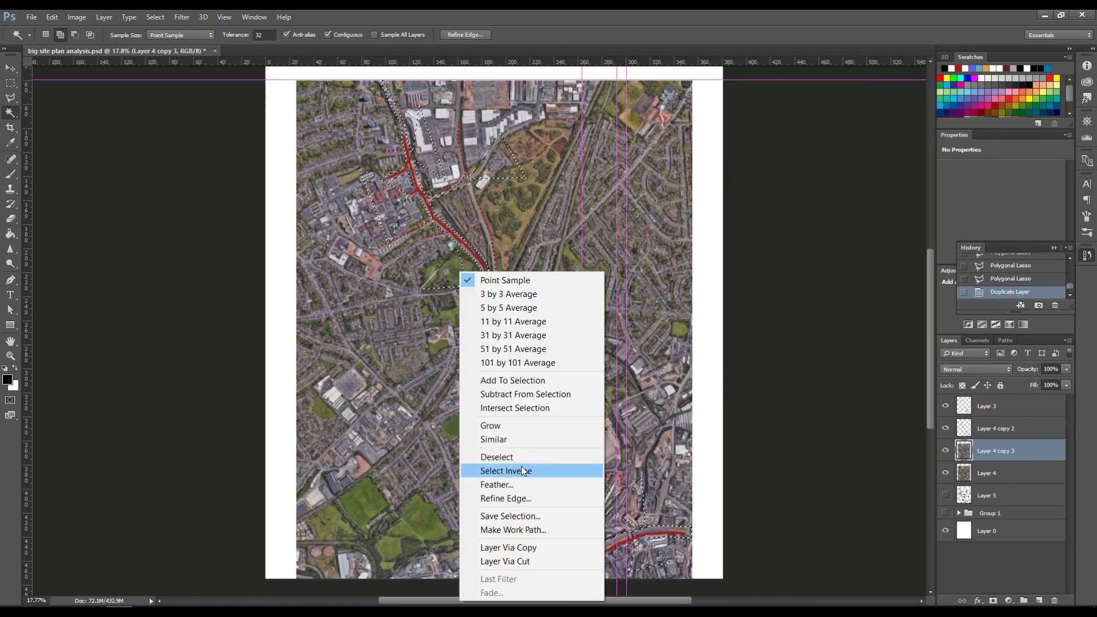
{"action": "left_click", "coordinate": [502, 465]}
{"action": "key", "text": "ctrl+j"}
{"action": "left_click", "coordinate": [994, 450]}
{"action": "left_click", "coordinate": [992, 599]}
- Add a white Solid Color fill layer at about 46% opacity over the aerial
{"action": "key", "text": "b"}
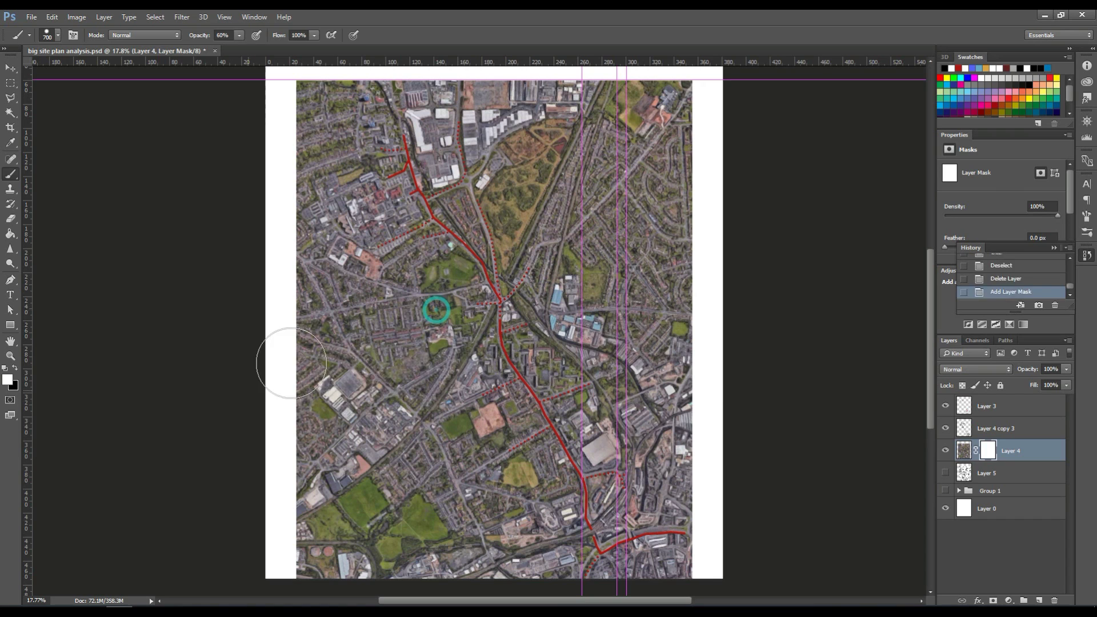
{"action": "key", "text": "e"}
{"action": "key", "text": "v"}
{"action": "left_click", "coordinate": [1008, 600]}
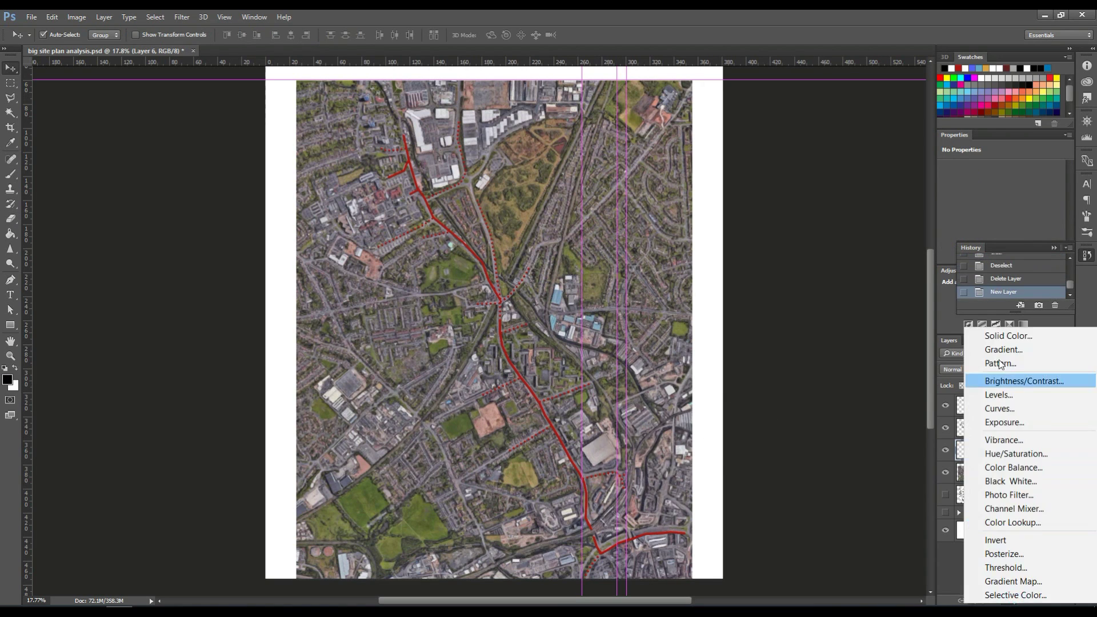
{"action": "left_click", "coordinate": [1004, 338]}
{"action": "left_click_drag", "start_coordinate": [1031, 371], "coordinate": [1028, 372]}
- On a new layer, draw a black circle, move it to the lower-right node, and shape it into a teardrop
{"action": "key", "text": "ctrl+shift+alt+n"}
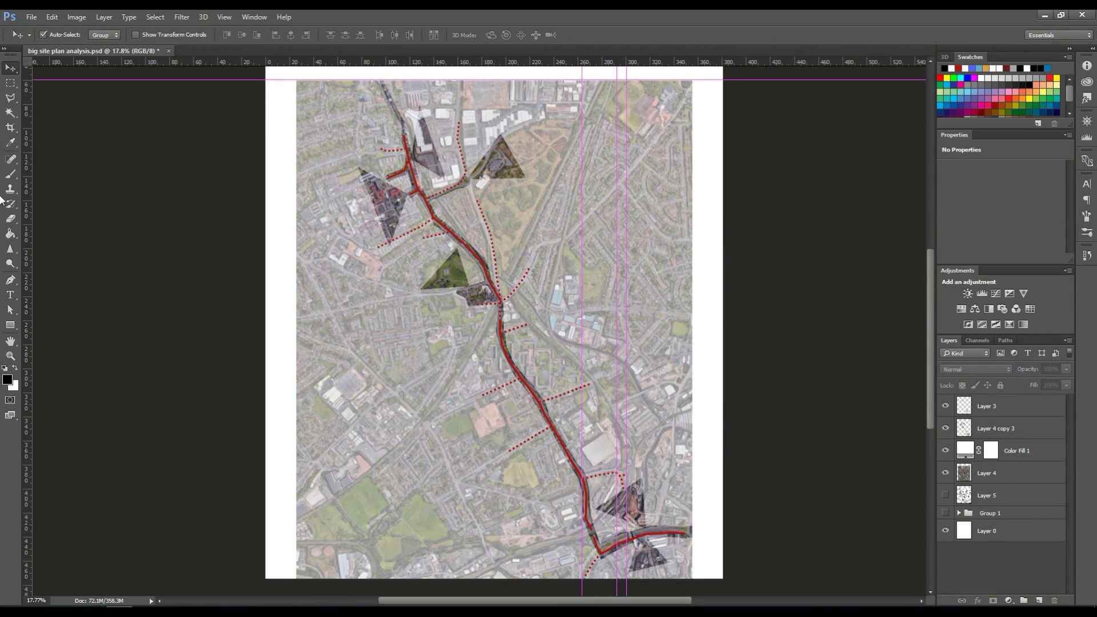
{"action": "key", "text": "shift+m"}
{"action": "left_click_drag", "start_coordinate": [335, 337], "coordinate": [413, 414]}
{"action": "key", "text": "g"}
{"action": "left_click", "coordinate": [355, 382]}
{"action": "key", "text": "v"}
{"action": "left_click_drag", "start_coordinate": [356, 381], "coordinate": [625, 510]}
{"action": "key", "text": "6"}
{"action": "left_click_drag", "start_coordinate": [718, 357], "coordinate": [721, 354]}
{"action": "key", "text": "g"}
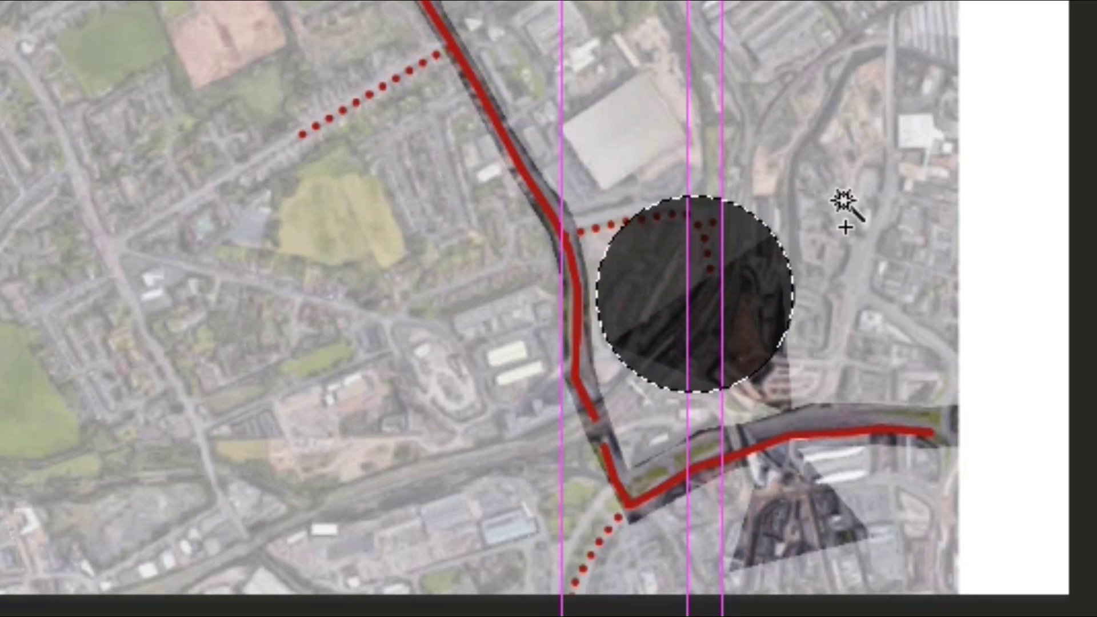
{"action": "left_click_drag", "start_coordinate": [774, 234], "coordinate": [609, 342]}
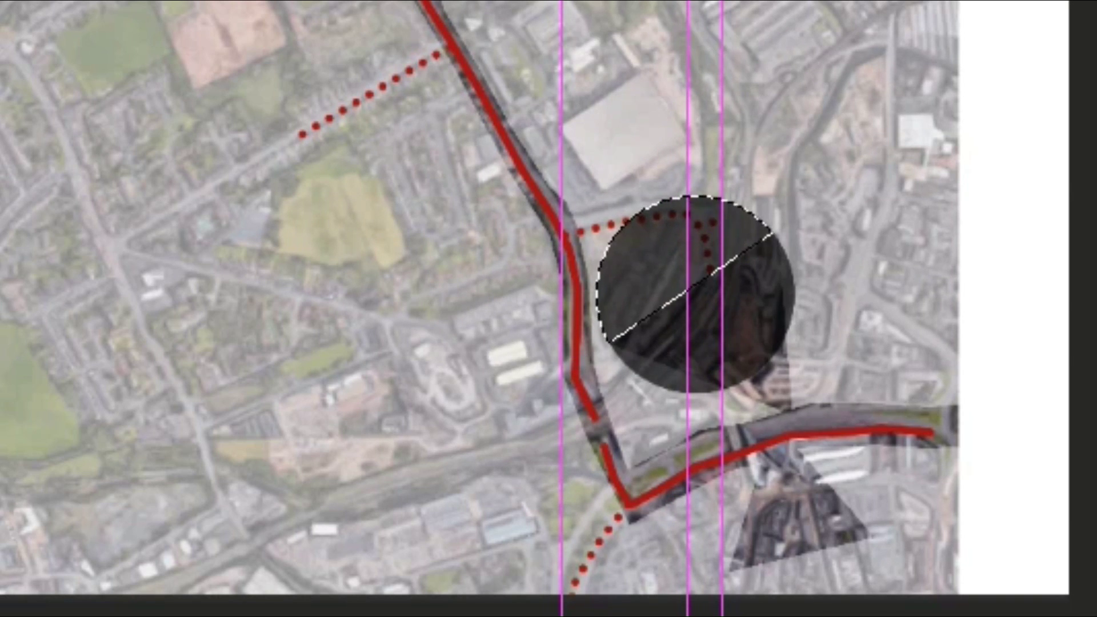
{"action": "left_click_drag", "start_coordinate": [739, 306], "coordinate": [905, 544]}
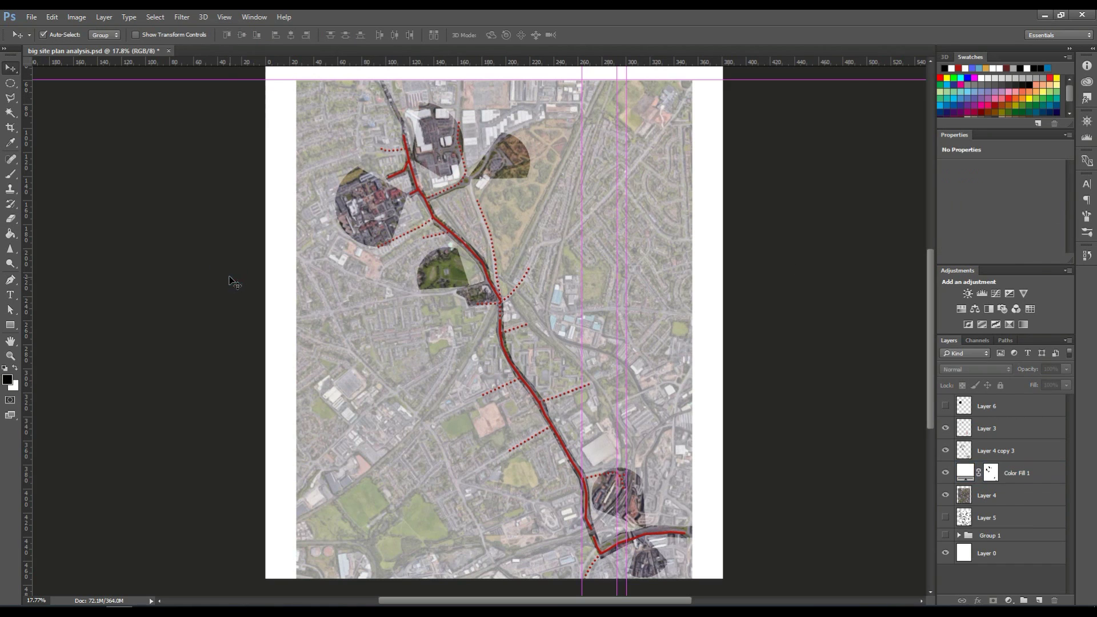
- Deselect, pick the road-strip layer, and select the teardrop patches along the route
{"action": "right_click", "coordinate": [655, 319]}
{"action": "left_click", "coordinate": [566, 218]}
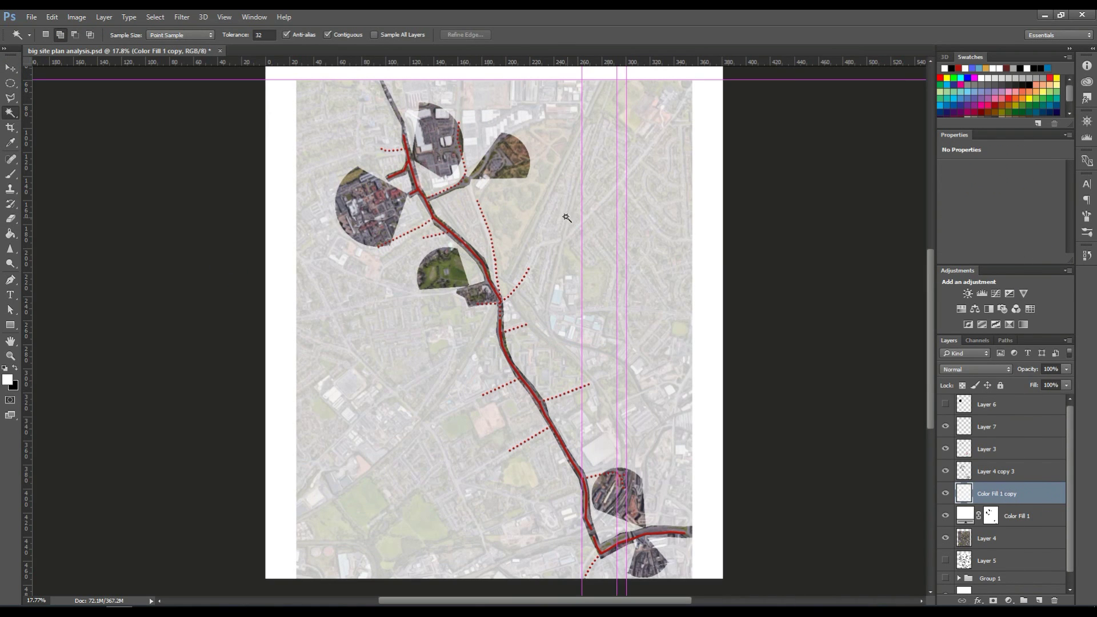
{"action": "key", "text": "ctrl+d"}
{"action": "left_click", "coordinate": [945, 493]}
{"action": "left_click", "coordinate": [997, 471]}
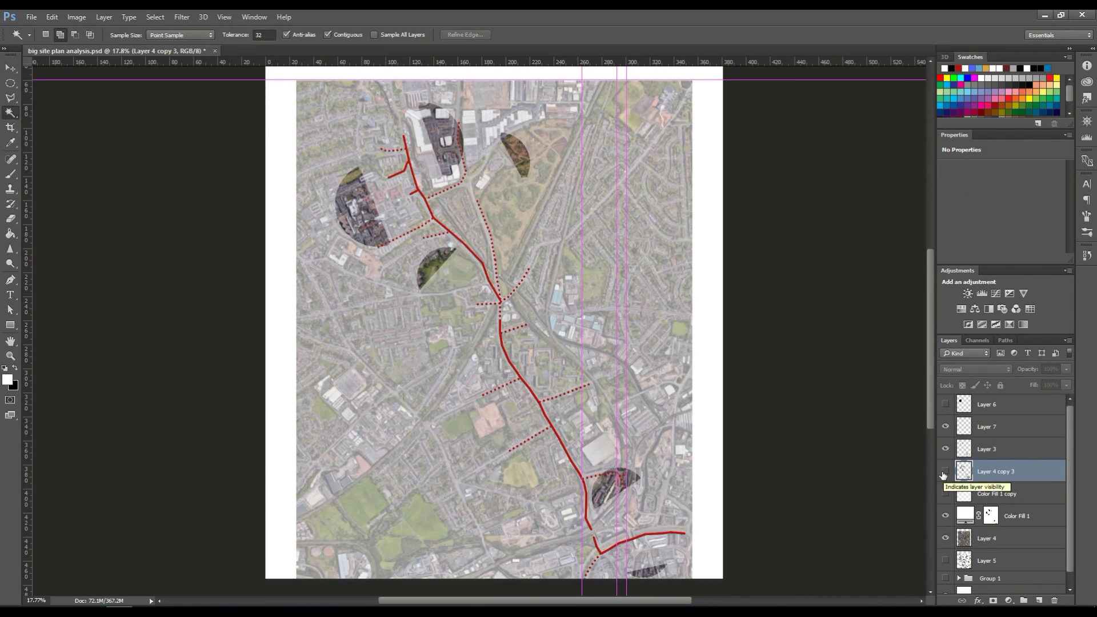
{"action": "left_click", "coordinate": [945, 493]}
{"action": "left_click", "coordinate": [374, 252]}
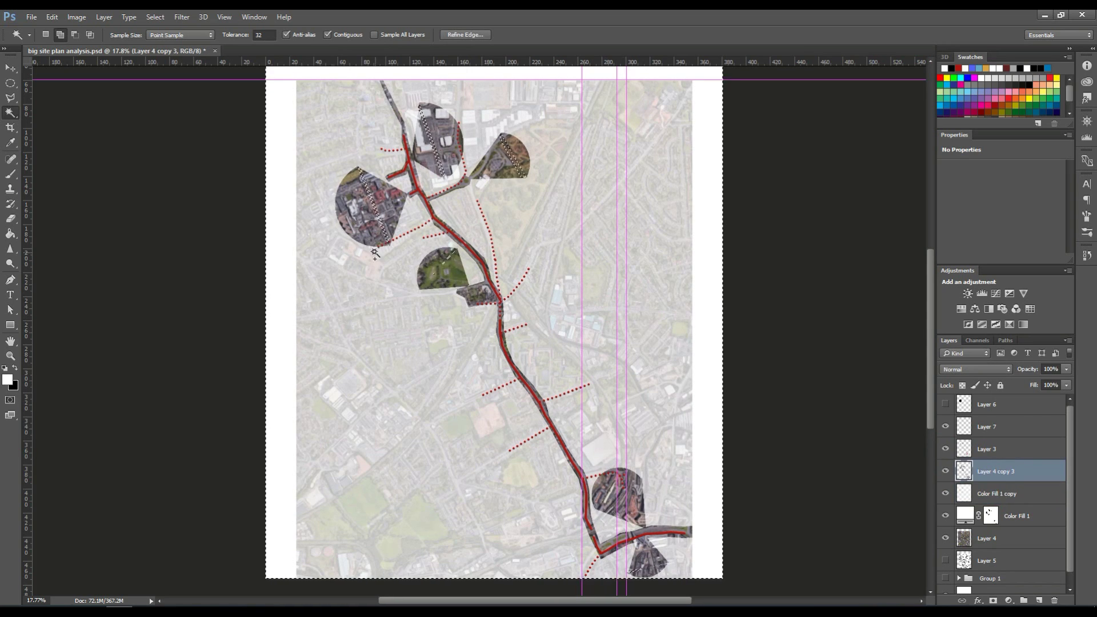
{"action": "left_click", "coordinate": [509, 159]}
{"action": "left_click", "coordinate": [420, 108]}
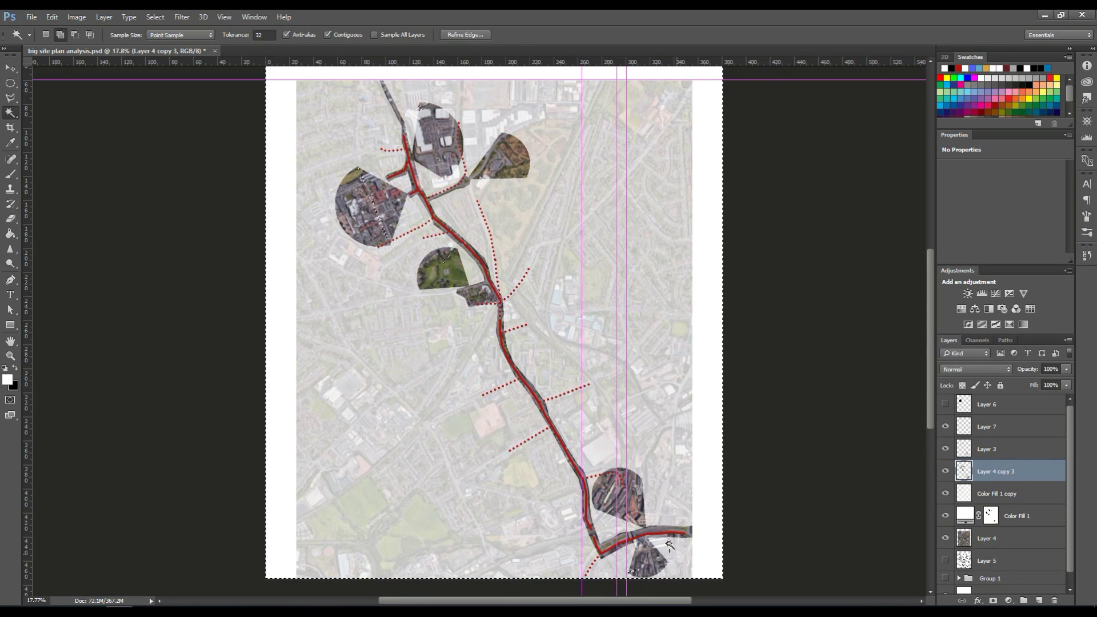
- Copy the selected aerial to a new layer, delete the extra copy, and deselect
{"action": "key", "text": "v"}
{"action": "key", "text": "ctrl+j"}
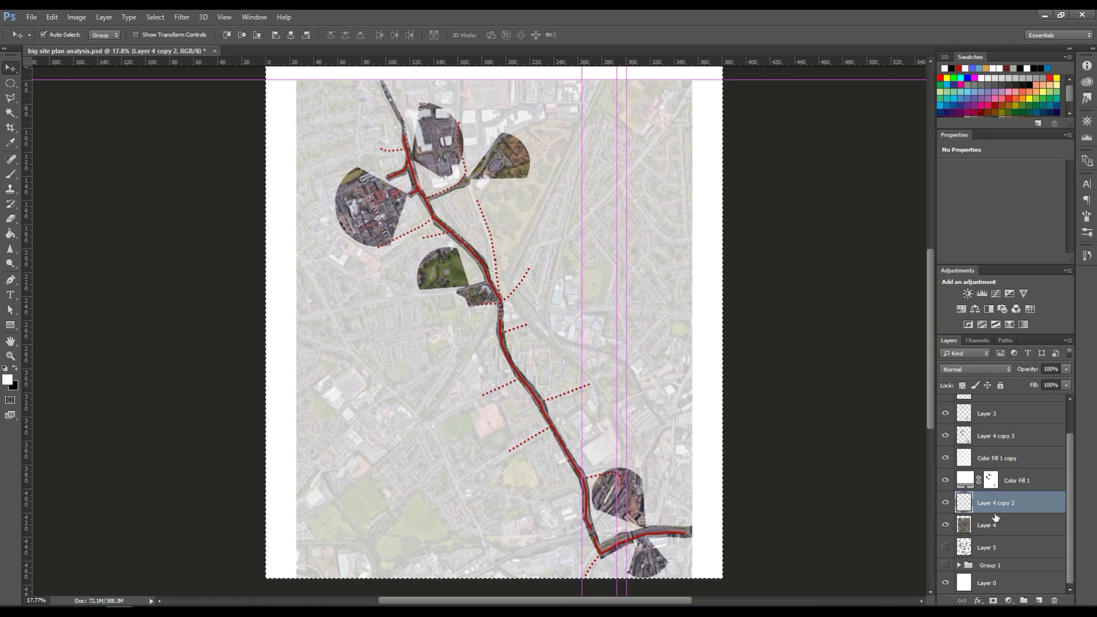
{"action": "key", "text": "w"}
{"action": "key", "text": "ctrl+d"}
{"action": "key", "text": "Delete"}
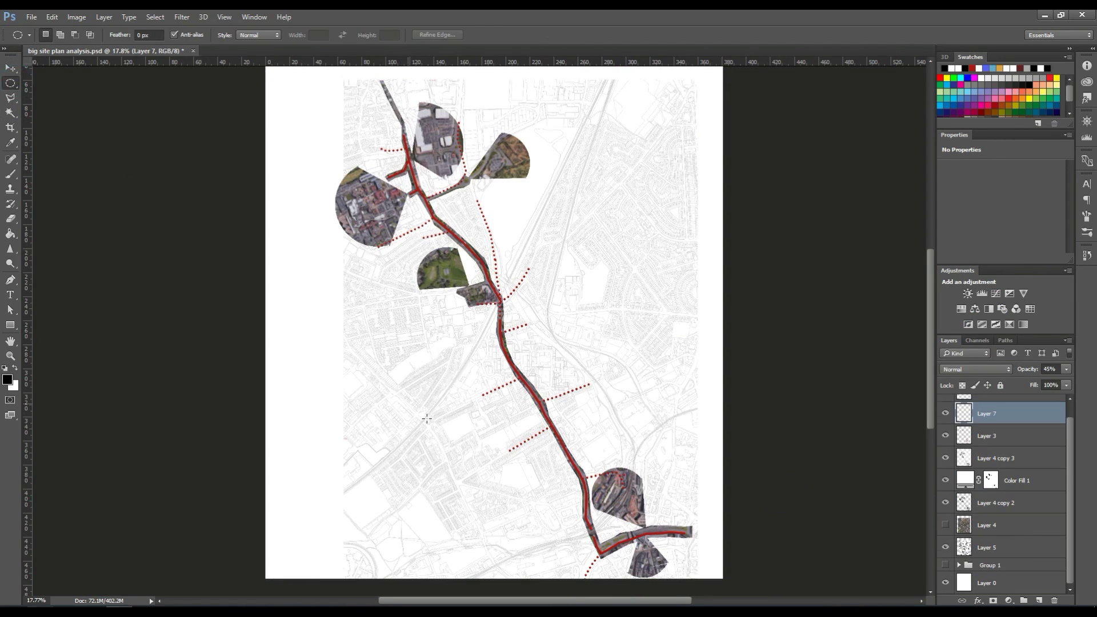
- Paint large grey brush blocks along the route from the top down to the lower road
{"action": "key", "text": "b"}
{"action": "scroll", "coordinate": [942, 430], "scroll_direction": "up", "scroll_amount": 1}
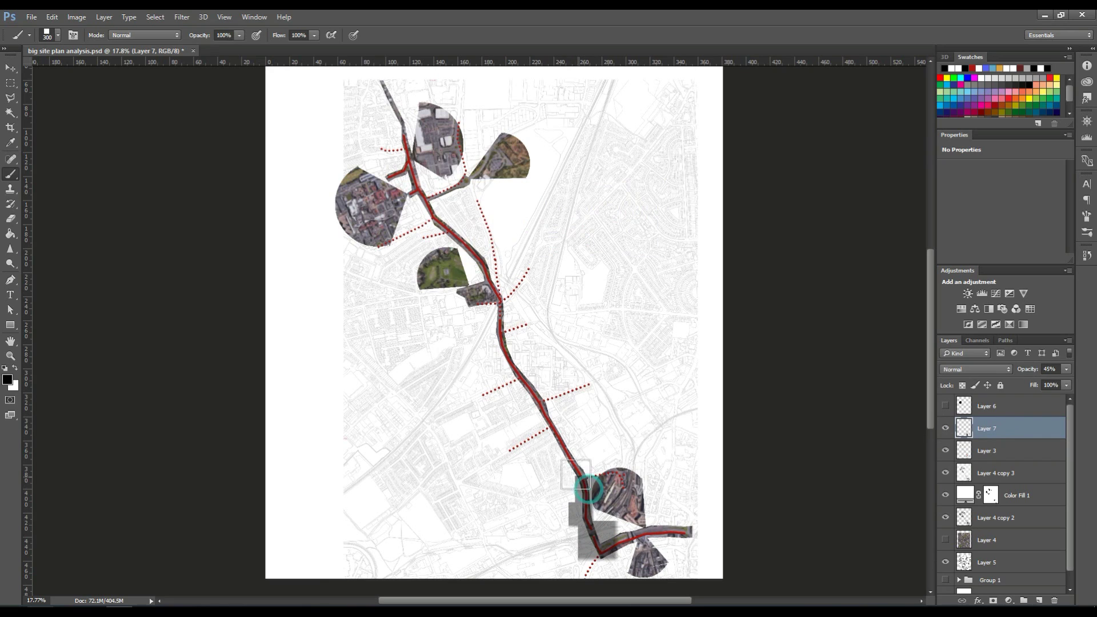
{"action": "left_click_drag", "start_coordinate": [588, 489], "coordinate": [509, 411]}
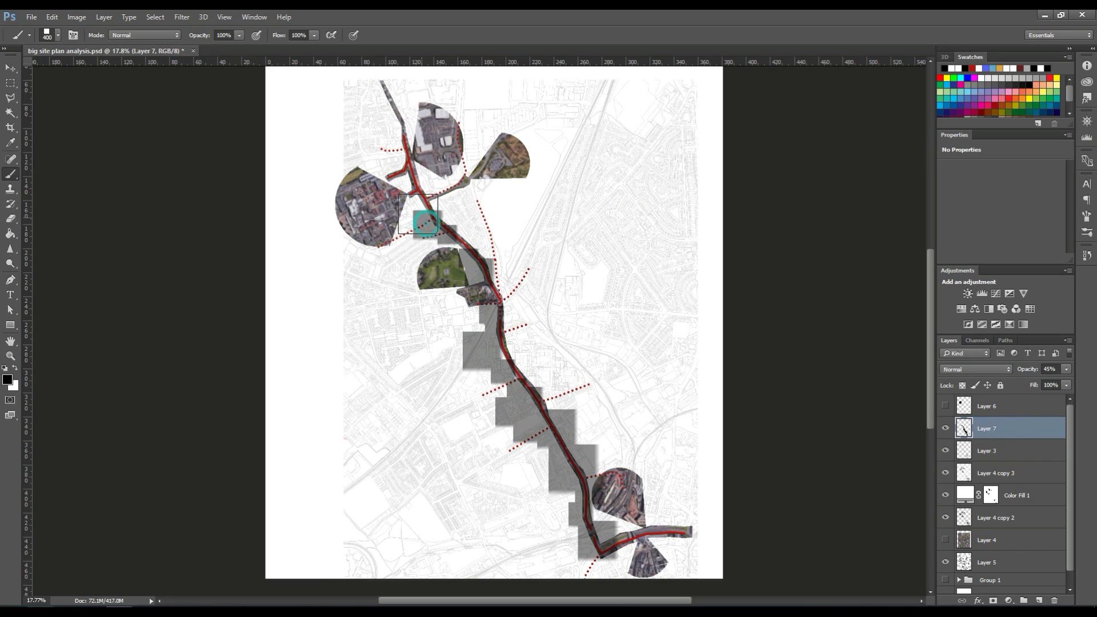
{"action": "mouse_move", "coordinate": [418, 215]}
{"action": "left_mouse_down"}
{"action": "mouse_move", "coordinate": [392, 137]}
{"action": "mouse_move", "coordinate": [394, 118]}
{"action": "mouse_move", "coordinate": [427, 111]}
{"action": "mouse_move", "coordinate": [424, 172]}
{"action": "mouse_move", "coordinate": [508, 283]}
{"action": "mouse_move", "coordinate": [516, 361]}
{"action": "mouse_move", "coordinate": [579, 371]}
{"action": "mouse_move", "coordinate": [585, 421]}
{"action": "mouse_move", "coordinate": [623, 466]}
{"action": "left_mouse_up"}
{"action": "key", "text": "bracketleft"}
- Check the aerial map layer's visibility beneath the blocks, then reselect the grey block layer
{"action": "key", "text": "v"}
{"action": "scroll", "coordinate": [977, 514], "scroll_direction": "down", "scroll_amount": 1}
{"action": "left_click", "coordinate": [977, 530]}
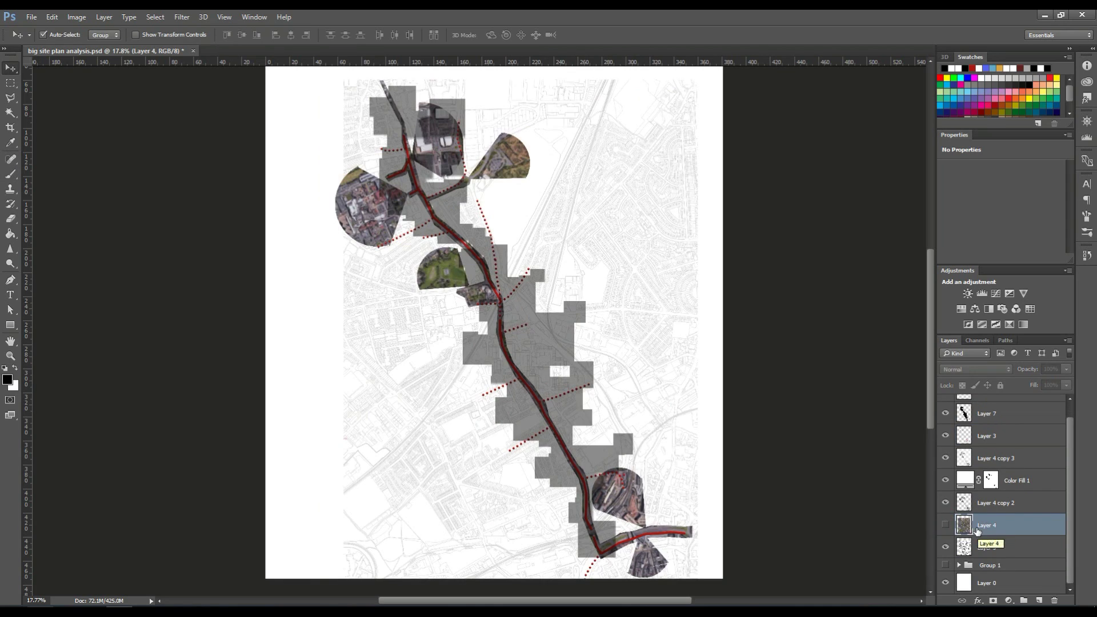
{"action": "left_click", "coordinate": [944, 524]}
{"action": "left_click", "coordinate": [944, 524]}
{"action": "scroll", "coordinate": [999, 486], "scroll_direction": "up", "scroll_amount": 2}
{"action": "left_click", "coordinate": [986, 428]}
- Fill the block layer with the swapped colour, deselect, and set its opacity to 44%
{"action": "key", "text": "b"}
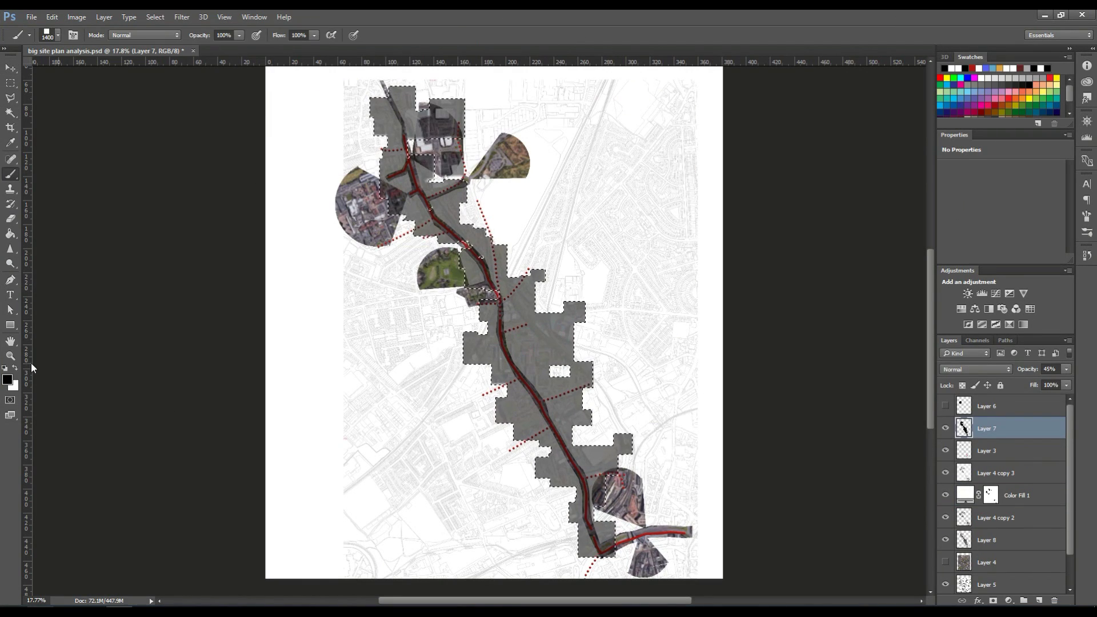
{"action": "key", "text": "x"}
{"action": "key", "text": "alt+BackSpace"}
{"action": "key", "text": "v"}
{"action": "key", "text": "ctrl+d"}
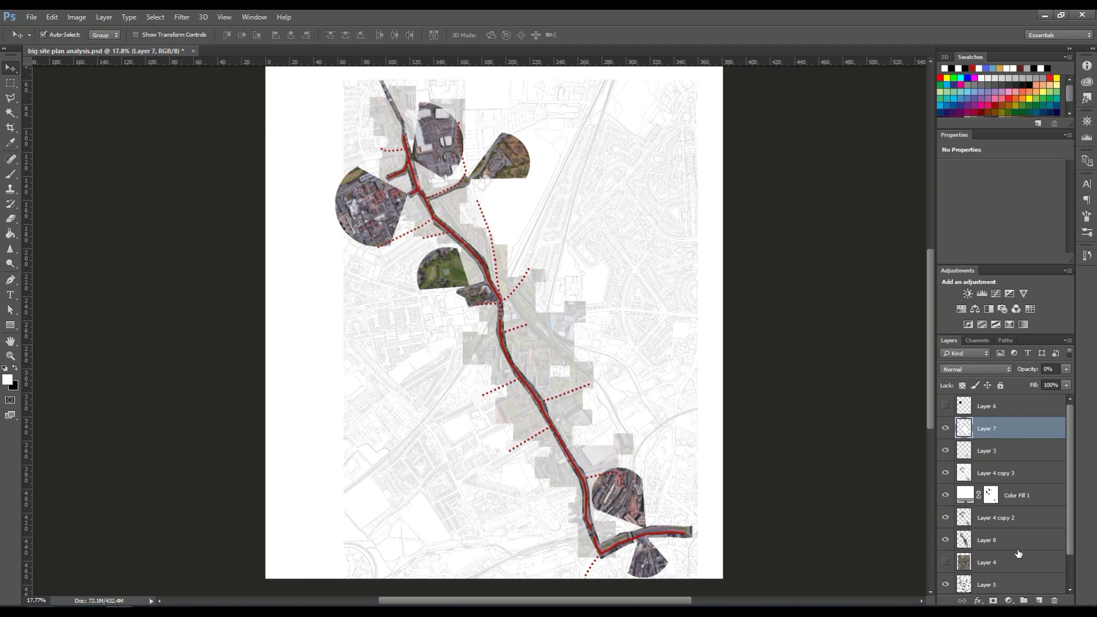
{"action": "key", "text": "ctrl+alt+z"}
{"action": "key", "text": "ctrl+alt+z"}
{"action": "key", "text": "ctrl+alt+z"}
{"action": "left_click_drag", "start_coordinate": [1018, 370], "coordinate": [1028, 371]}
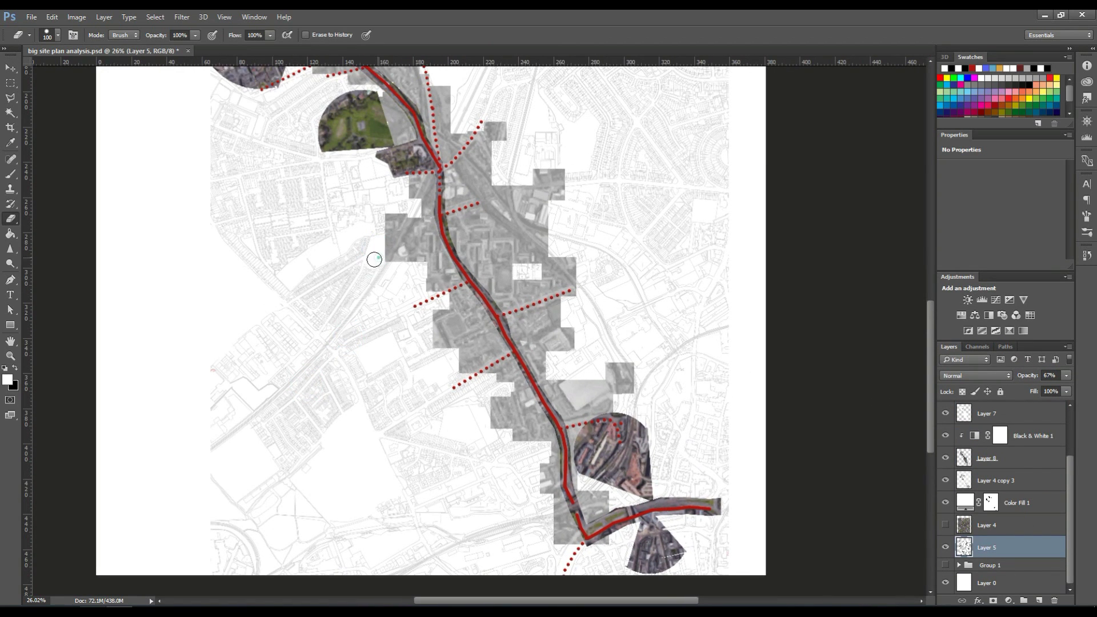
- On Layer 5, erase map linework left of the road corridor with the eraser enlarged to 200
{"action": "scroll", "coordinate": [321, 328], "scroll_direction": "up", "scroll_amount": 5}
{"action": "scroll", "coordinate": [321, 328], "scroll_direction": "right", "scroll_amount": 2}
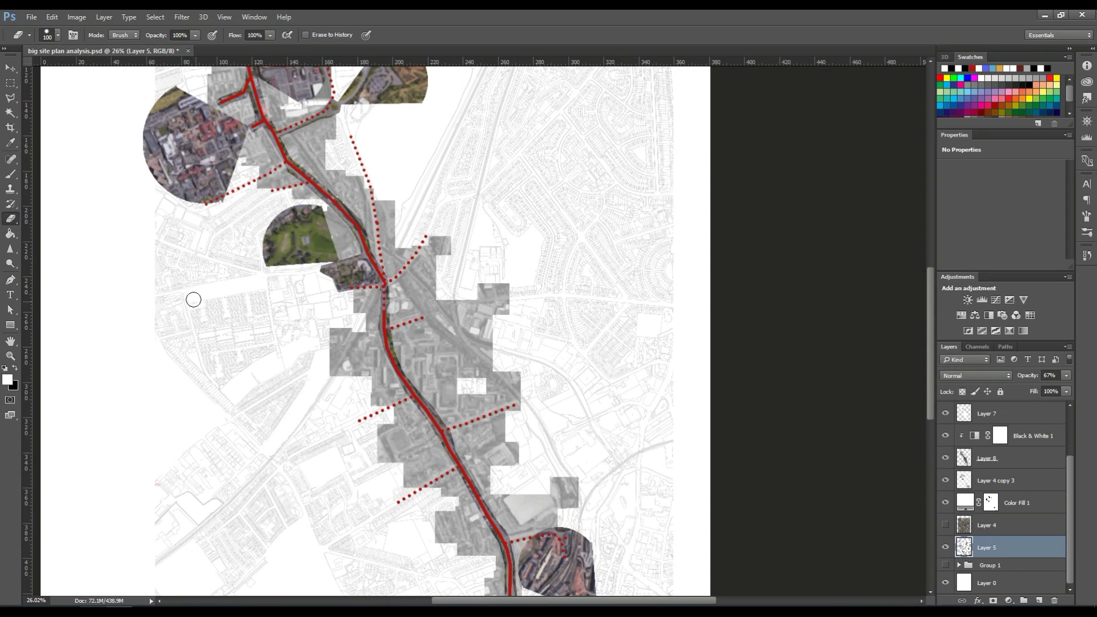
{"action": "mouse_move", "coordinate": [193, 299]}
{"action": "left_mouse_down"}
{"action": "mouse_move", "coordinate": [210, 366]}
{"action": "mouse_move", "coordinate": [266, 341]}
{"action": "mouse_move", "coordinate": [251, 290]}
{"action": "mouse_move", "coordinate": [234, 357]}
{"action": "mouse_move", "coordinate": [236, 338]}
{"action": "mouse_move", "coordinate": [210, 302]}
{"action": "mouse_move", "coordinate": [245, 355]}
{"action": "mouse_move", "coordinate": [264, 355]}
{"action": "mouse_move", "coordinate": [221, 381]}
{"action": "mouse_move", "coordinate": [262, 388]}
{"action": "mouse_move", "coordinate": [199, 325]}
{"action": "mouse_move", "coordinate": [206, 370]}
{"action": "left_mouse_up"}
{"action": "key", "text": "bracketright"}
{"action": "key", "text": "bracketright"}
{"action": "key", "text": "bracketright"}
{"action": "key", "text": "bracketright"}
{"action": "scroll", "coordinate": [198, 323], "scroll_direction": "down", "scroll_amount": 1}
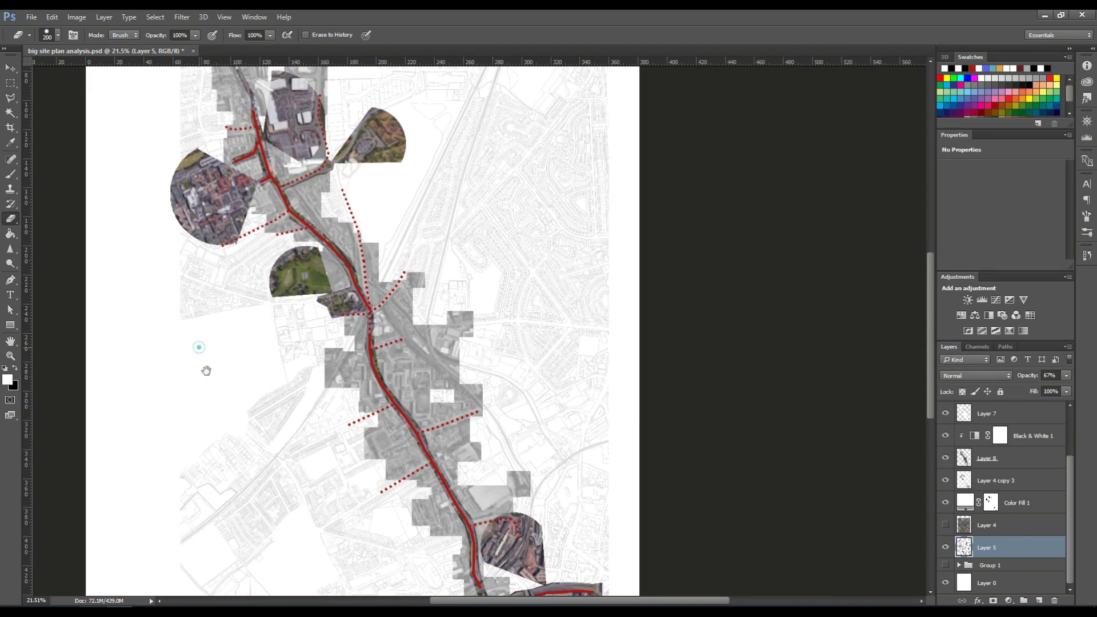
{"action": "scroll", "coordinate": [529, 146], "scroll_direction": "up", "scroll_amount": 3}
{"action": "scroll", "coordinate": [529, 147], "scroll_direction": "right", "scroll_amount": 2}
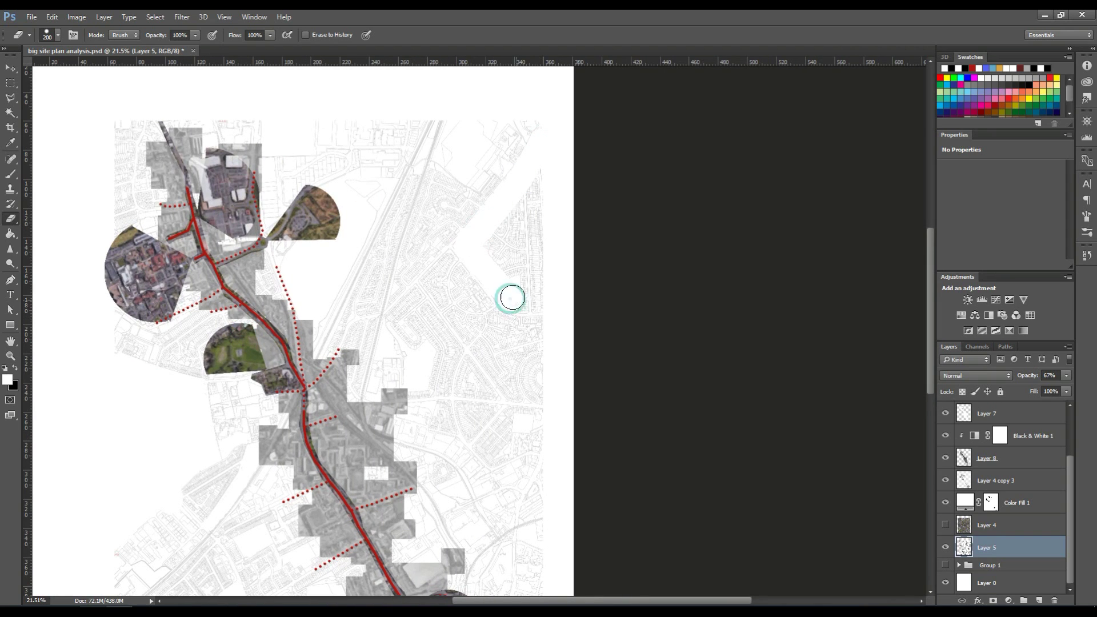
{"action": "scroll", "coordinate": [497, 235], "scroll_direction": "down", "scroll_amount": 5}
{"action": "scroll", "coordinate": [533, 142], "scroll_direction": "left", "scroll_amount": 2}
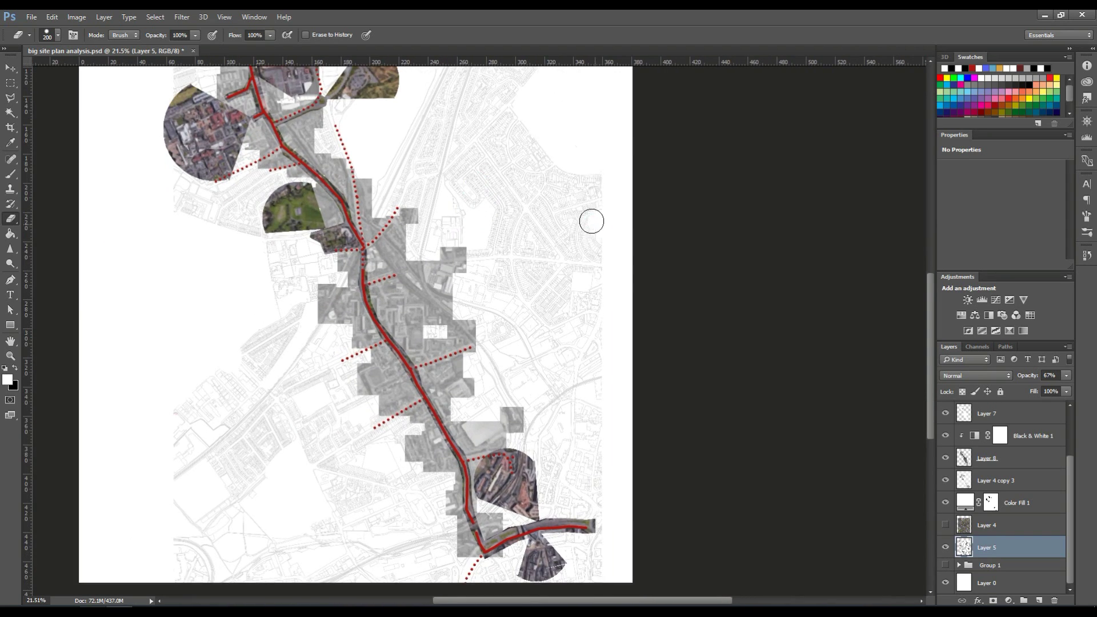
{"action": "scroll", "coordinate": [591, 221], "scroll_direction": "down", "scroll_amount": 2}
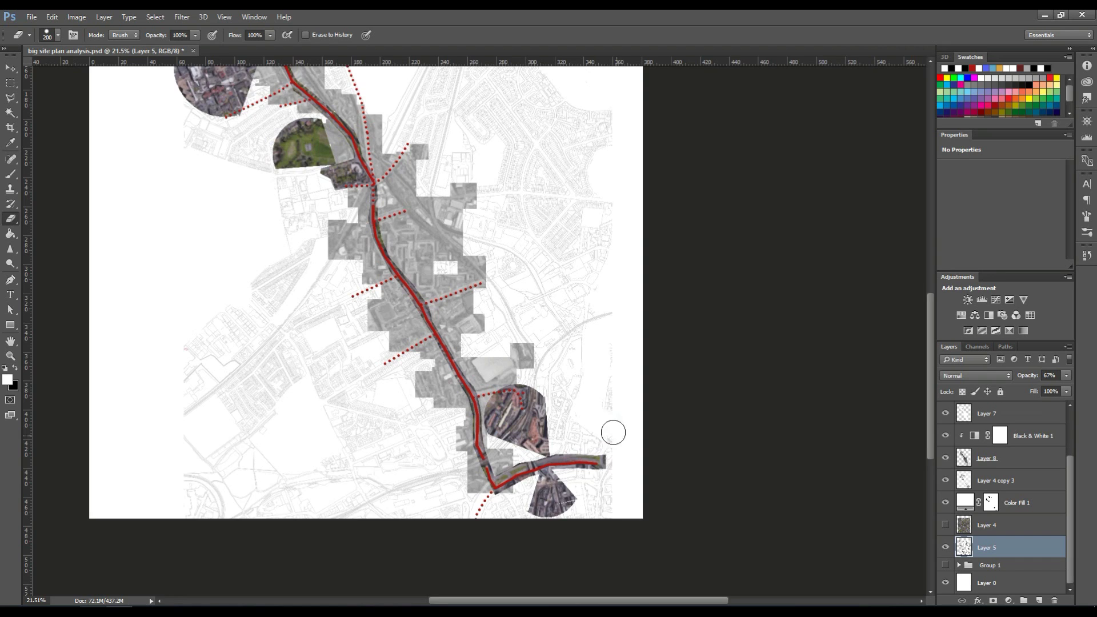
{"action": "scroll", "coordinate": [486, 448], "scroll_direction": "down", "scroll_amount": 1}
{"action": "scroll", "coordinate": [485, 448], "scroll_direction": "left", "scroll_amount": 2}
{"action": "scroll", "coordinate": [610, 479], "scroll_direction": "right", "scroll_amount": 2}
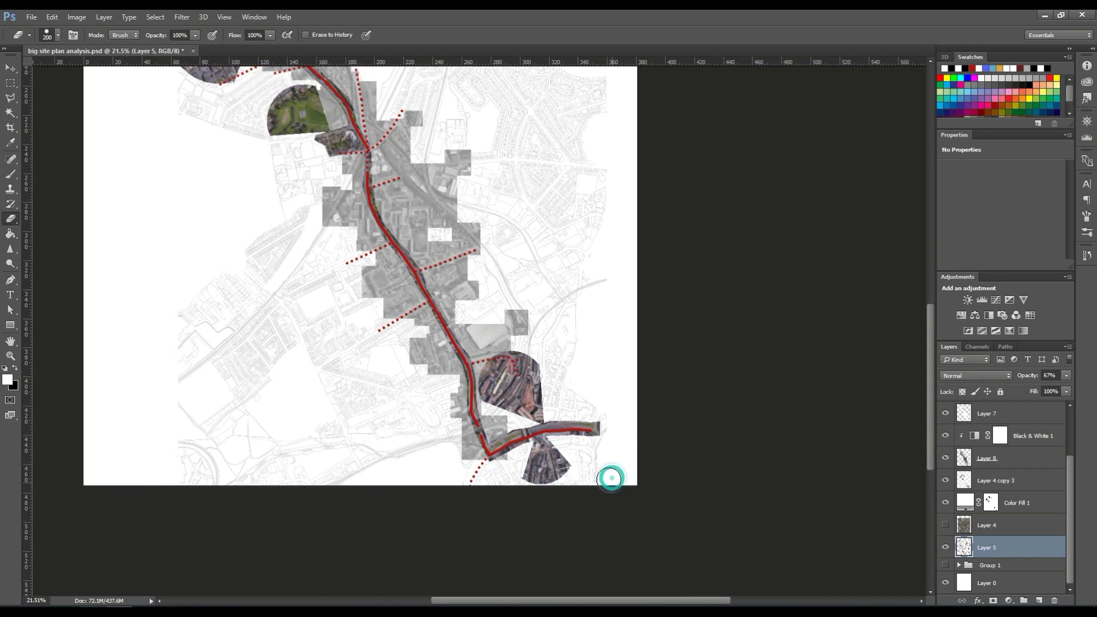
{"action": "scroll", "coordinate": [610, 478], "scroll_direction": "left", "scroll_amount": 2}
{"action": "scroll", "coordinate": [282, 350], "scroll_direction": "down", "scroll_amount": 2}
- Return to Layer 5 and erase grey map linework in the lower-left area
{"action": "key", "text": "v"}
{"action": "left_click", "coordinate": [279, 380]}
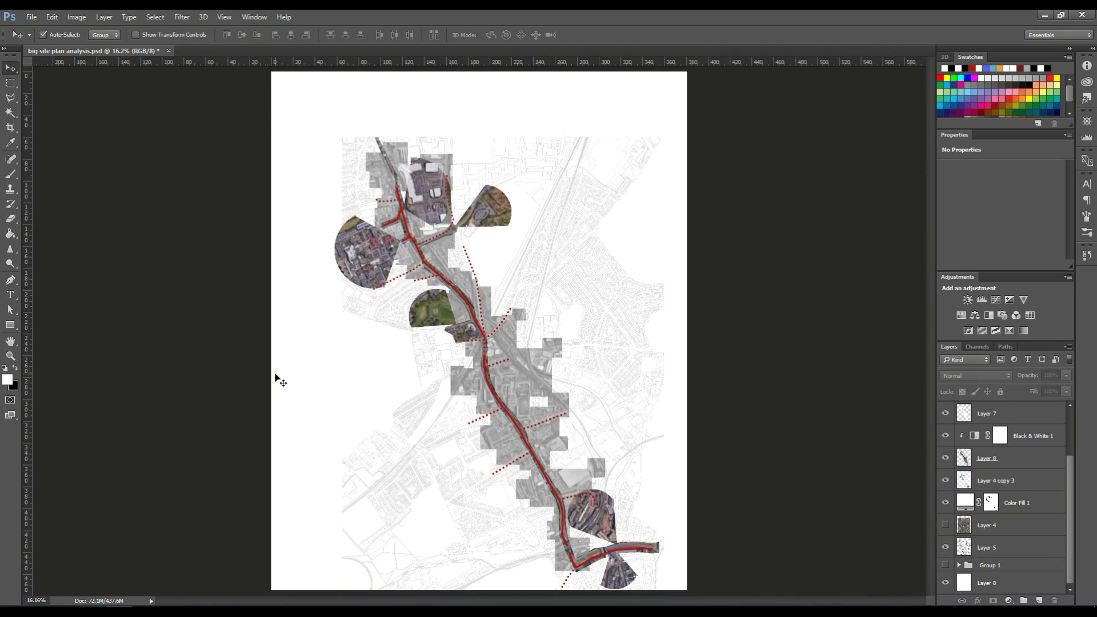
{"action": "left_click", "coordinate": [399, 448]}
{"action": "key", "text": "b"}
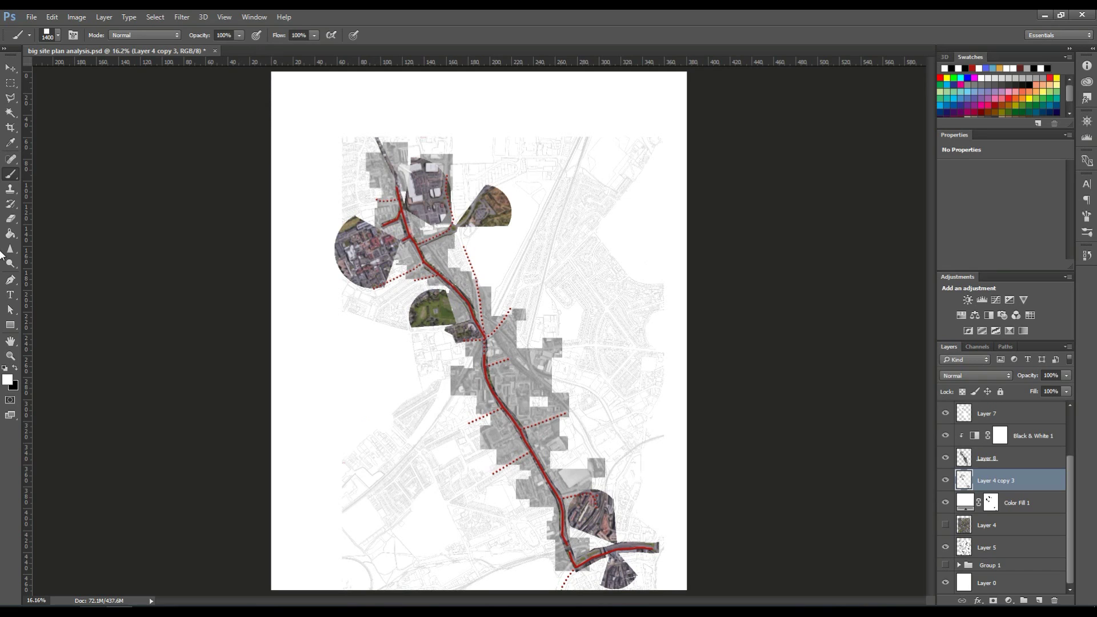
{"action": "key", "text": "alt+bracketleft"}
{"action": "key", "text": "alt+bracketleft"}
{"action": "key", "text": "alt+bracketleft"}
{"action": "key", "text": "e"}
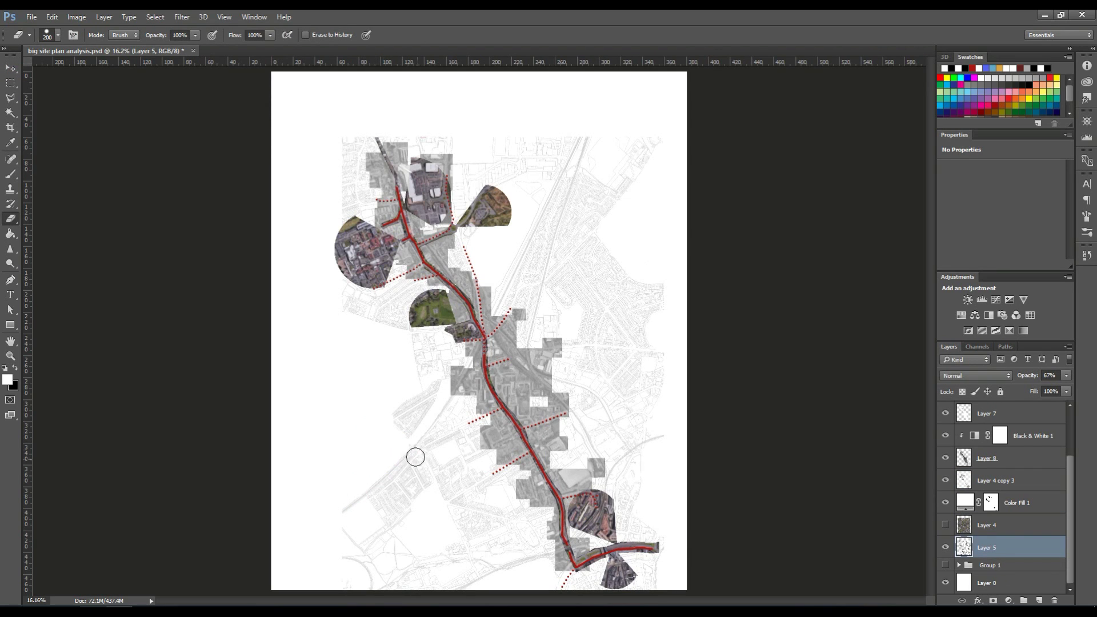
{"action": "mouse_move", "coordinate": [415, 457]}
{"action": "left_mouse_down"}
{"action": "mouse_move", "coordinate": [338, 529]}
{"action": "mouse_move", "coordinate": [393, 559]}
{"action": "mouse_move", "coordinate": [405, 465]}
{"action": "mouse_move", "coordinate": [365, 504]}
{"action": "mouse_move", "coordinate": [434, 389]}
{"action": "left_mouse_up"}
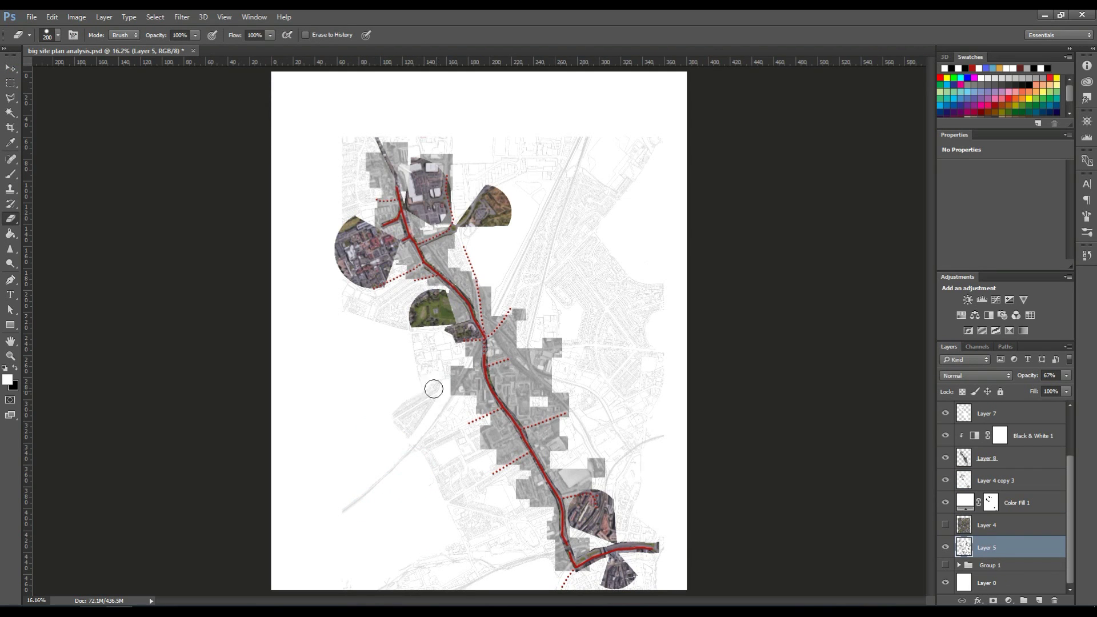
- Outline the rail corridor with a polygonal lasso, clean up linework there, and shrink the eraser to 80
{"action": "key", "text": "v"}
{"action": "left_click", "coordinate": [211, 265]}
{"action": "key", "text": "l"}
{"action": "left_click", "coordinate": [582, 137]}
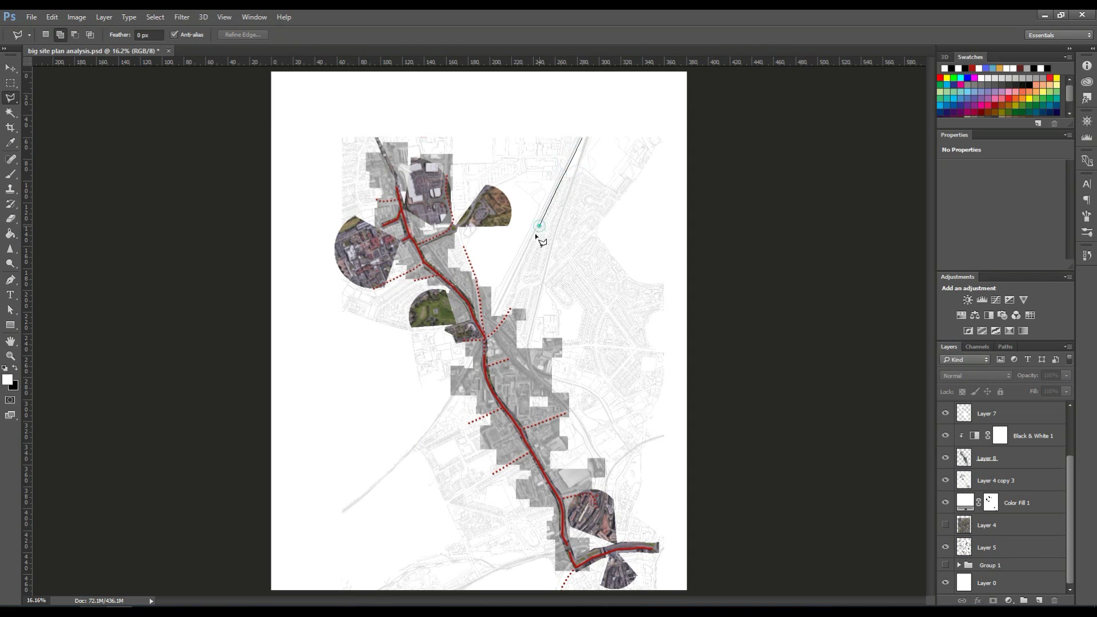
{"action": "left_click", "coordinate": [496, 316]}
{"action": "left_click", "coordinate": [518, 347]}
{"action": "left_click", "coordinate": [526, 347]}
{"action": "left_click", "coordinate": [586, 138]}
{"action": "key", "text": "e"}
{"action": "left_click", "coordinate": [581, 171], "text": "ctrl"}
{"action": "key", "text": "ctrl+d"}
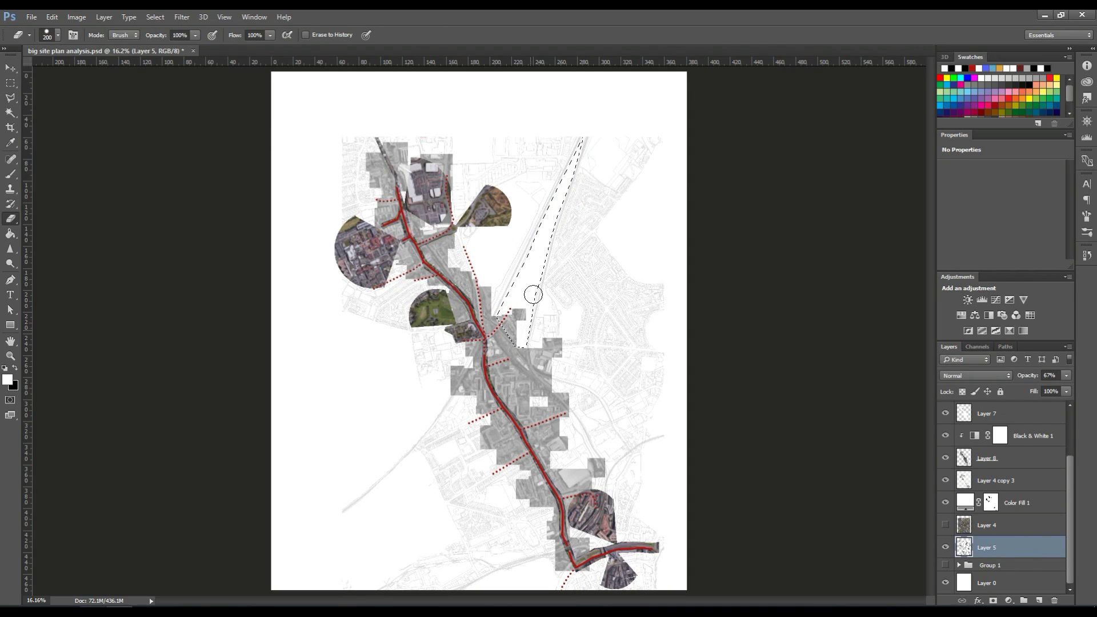
{"action": "key", "text": "bracketleft"}
{"action": "key", "text": "bracketleft"}
{"action": "key", "text": "bracketleft"}
{"action": "key", "text": "bracketleft"}
{"action": "key", "text": "bracketleft"}
{"action": "key", "text": "bracketleft"}
{"action": "key", "text": "v"}
{"action": "left_click", "coordinate": [760, 440]}
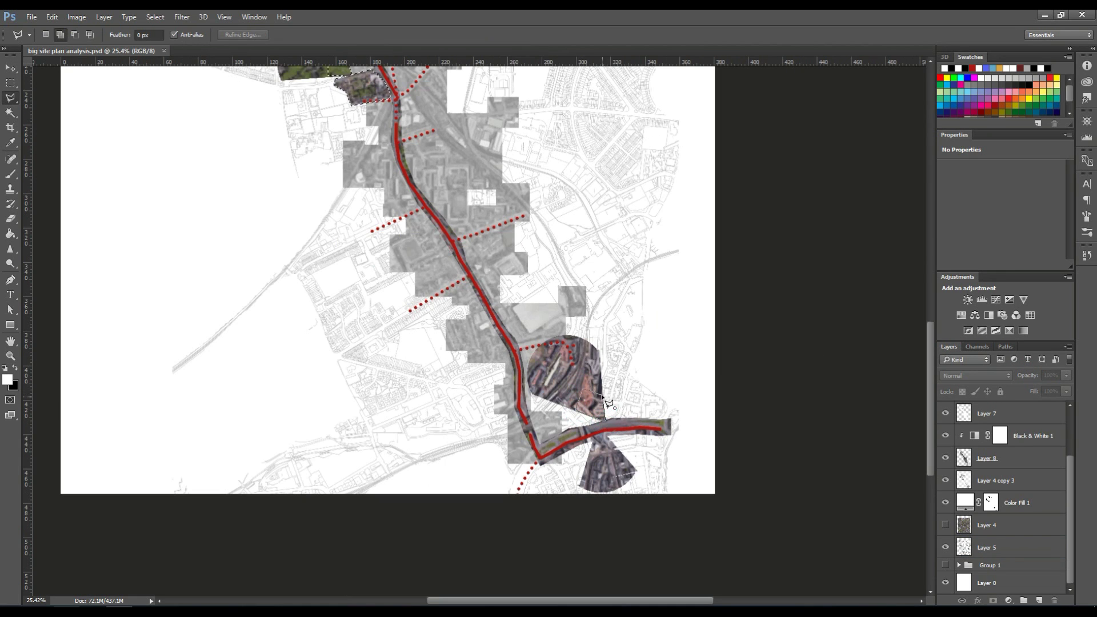
- Fill the outlined node shapes red at 50% opacity on a new layer above Layer 3
{"action": "left_click", "coordinate": [612, 445]}
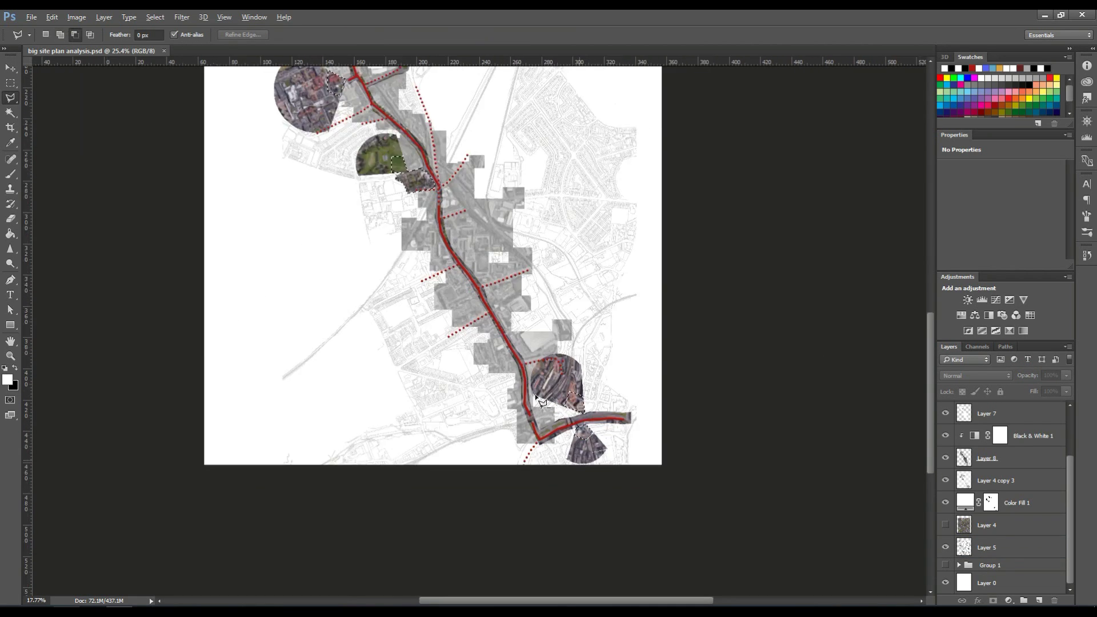
{"action": "scroll", "coordinate": [374, 318], "scroll_direction": "down", "scroll_amount": 2}
{"action": "left_click", "coordinate": [1035, 413]}
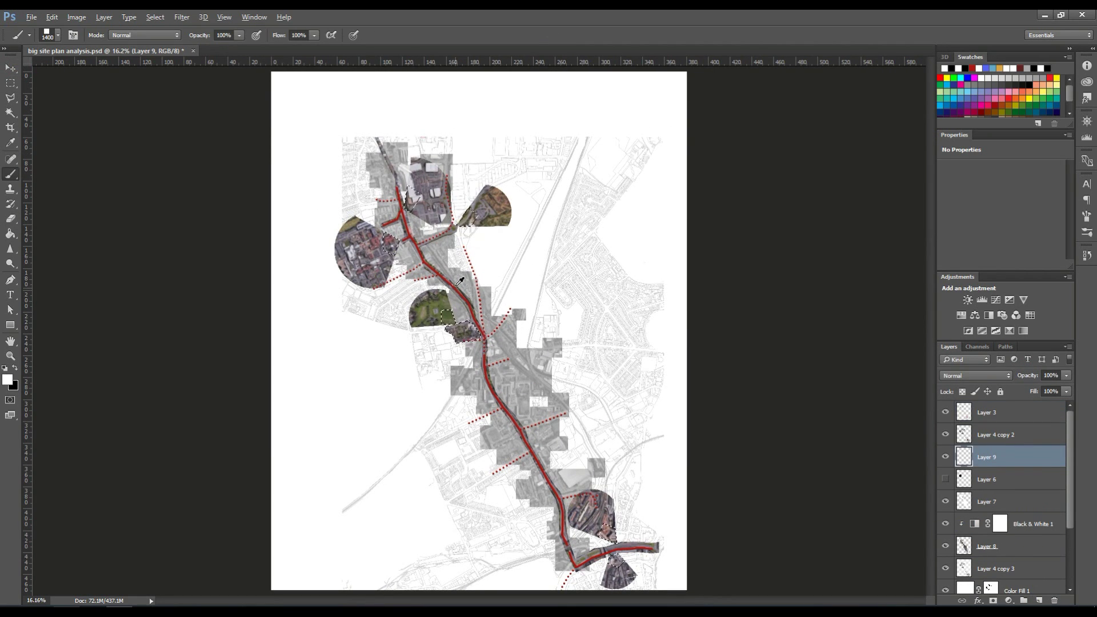
{"action": "key", "text": "ctrl+shift+n"}
{"action": "key", "text": "alt+BackSpace"}
{"action": "key", "text": "alt+shift+a"}
{"action": "key", "text": "5"}
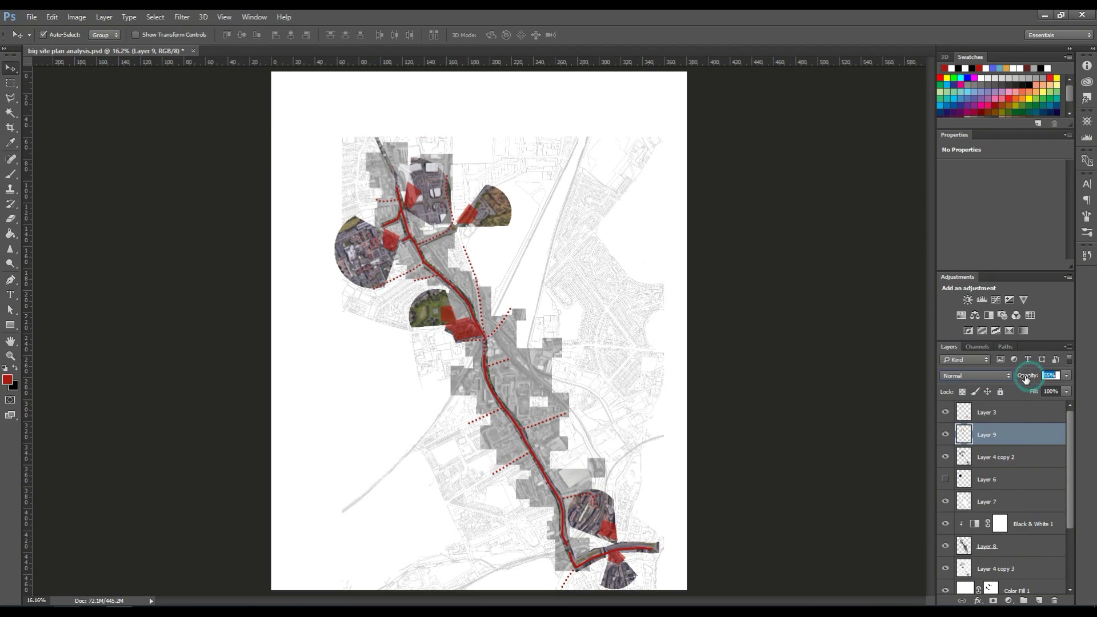
{"action": "left_click", "coordinate": [775, 253]}
- On another new layer, paint small white squares onto the red nodes
{"action": "key", "text": "ctrl+shift+alt+n"}
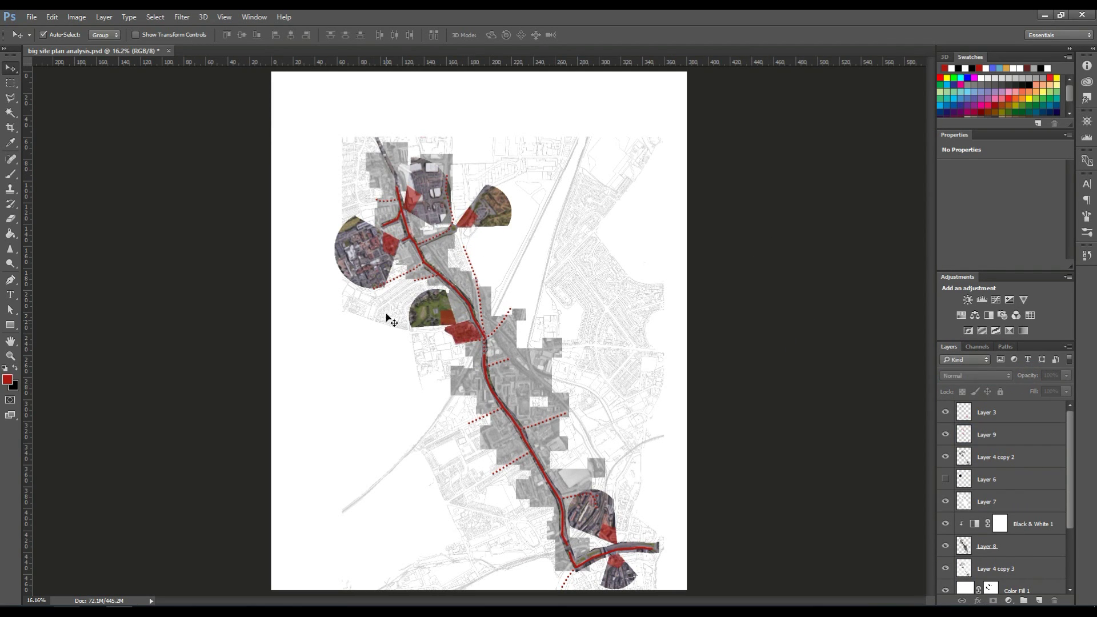
{"action": "key", "text": "i"}
{"action": "key", "text": "ctrl+plus"}
{"action": "key", "text": "ctrl+plus"}
{"action": "left_click", "coordinate": [7, 379]}
{"action": "left_click", "coordinate": [893, 258]}
{"action": "key", "text": "b"}
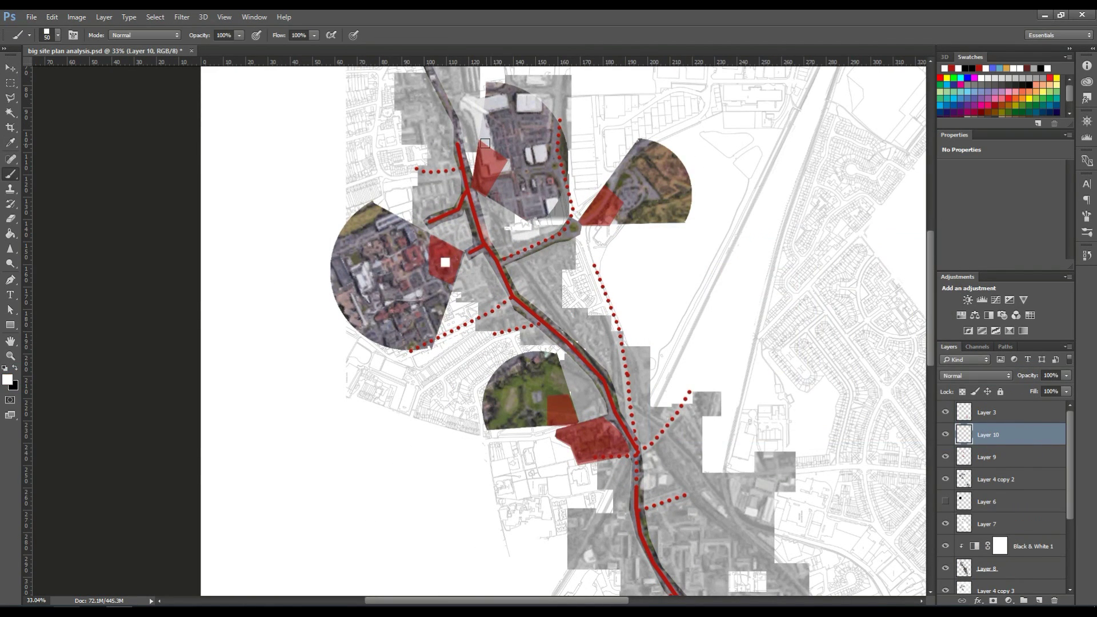
{"action": "left_click", "coordinate": [551, 412]}
{"action": "left_click", "coordinate": [597, 441]}
{"action": "scroll", "coordinate": [597, 441], "scroll_direction": "down", "scroll_amount": 5}
- Fit the whole page in view and select the Layer 4 copy 2 wedge layer
{"action": "key", "text": "v"}
{"action": "key", "text": "ctrl+0"}
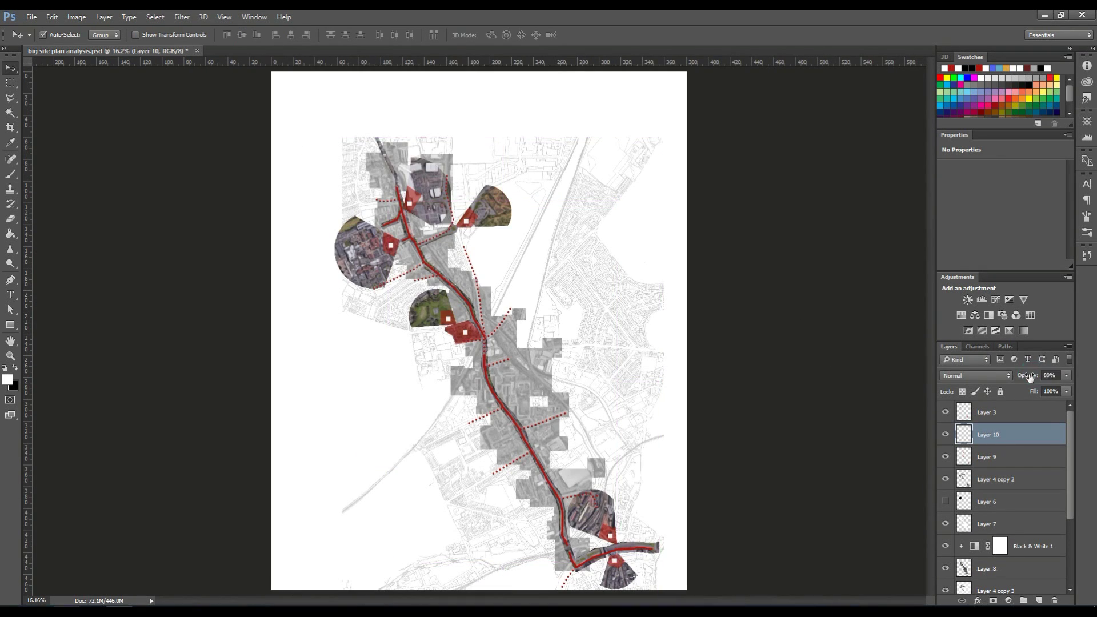
{"action": "left_click", "coordinate": [851, 363]}
{"action": "left_click", "coordinate": [1040, 481]}
- Duplicate Layer 4 copy 2 as Layer 4 copy 4, nudge it slightly, and fade it to 39% opacity
{"action": "right_click", "coordinate": [1041, 481]}
{"action": "left_click", "coordinate": [766, 137]}
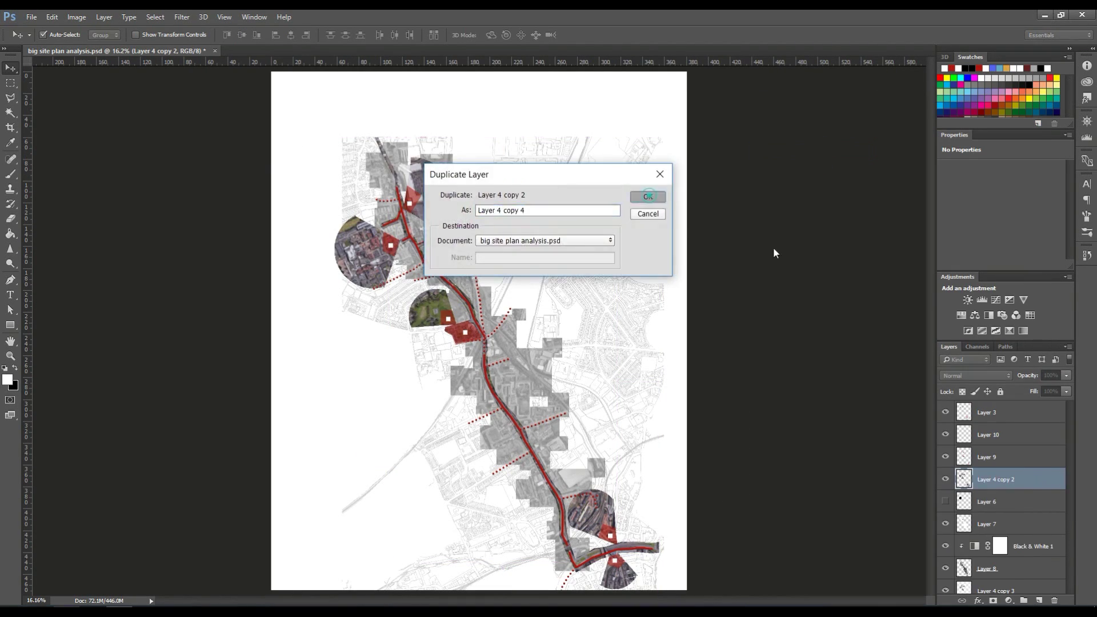
{"action": "key", "text": "Return"}
{"action": "left_click", "coordinate": [44, 35]}
{"action": "left_click_drag", "start_coordinate": [280, 159], "coordinate": [280, 162]}
{"action": "left_click", "coordinate": [52, 37]}
{"action": "left_click_drag", "start_coordinate": [1037, 376], "coordinate": [1031, 379]}
- Give Layer 4 copy 4 a drop shadow: 65° angle, 20 px distance, 16 px size, about 37% opacity
{"action": "double_click", "coordinate": [1040, 479]}
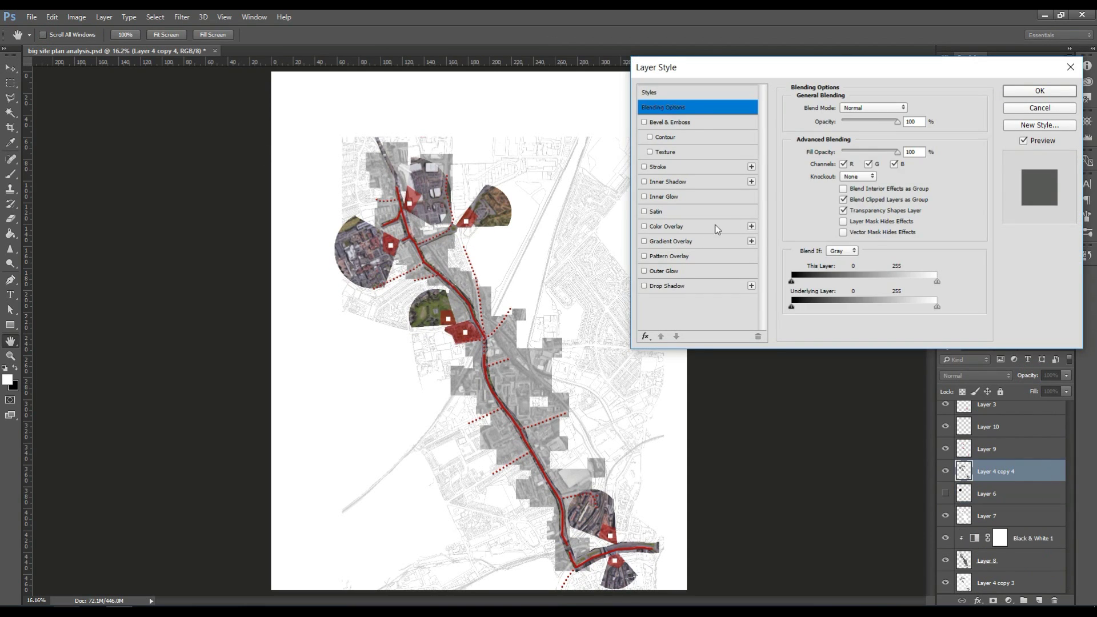
{"action": "left_click", "coordinate": [667, 286]}
{"action": "left_click_drag", "start_coordinate": [856, 122], "coordinate": [866, 122]}
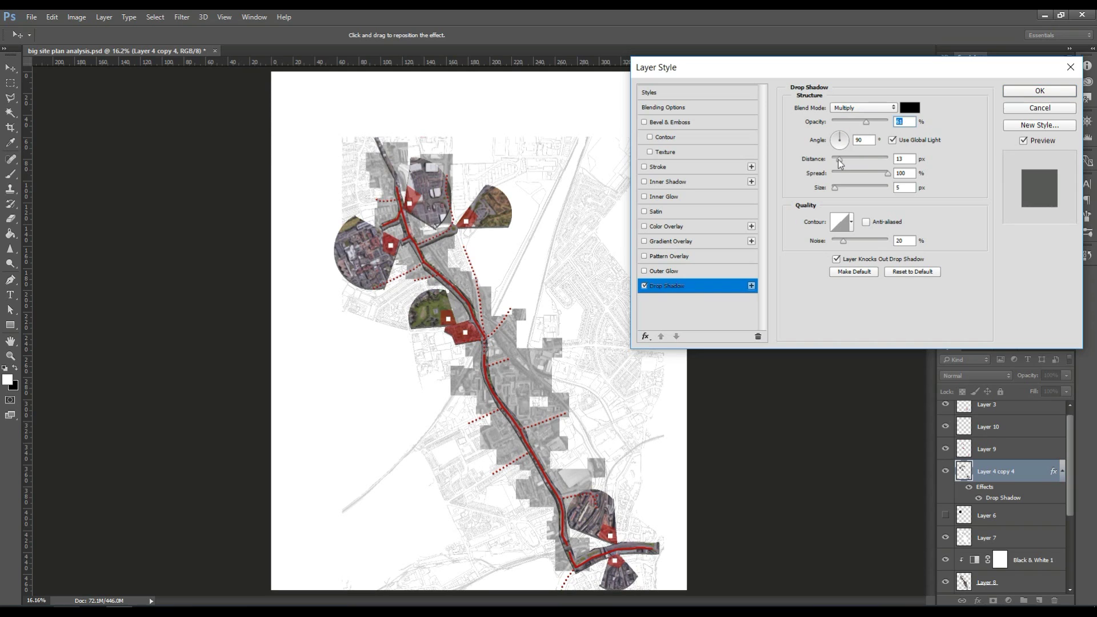
{"action": "left_click_drag", "start_coordinate": [846, 164], "coordinate": [847, 133]}
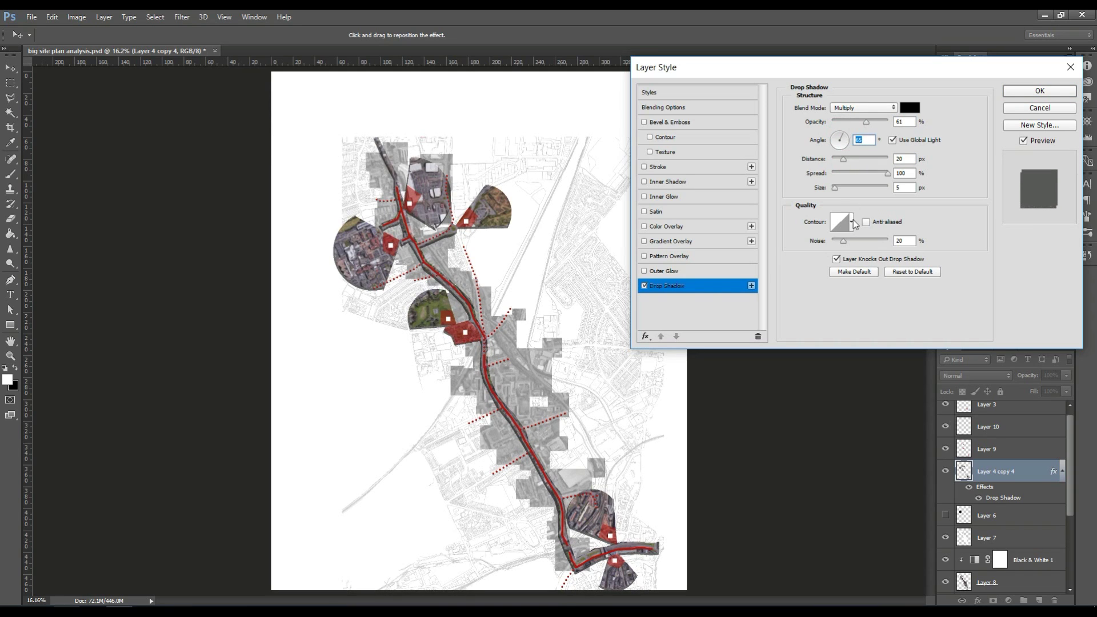
{"action": "left_click", "coordinate": [835, 189]}
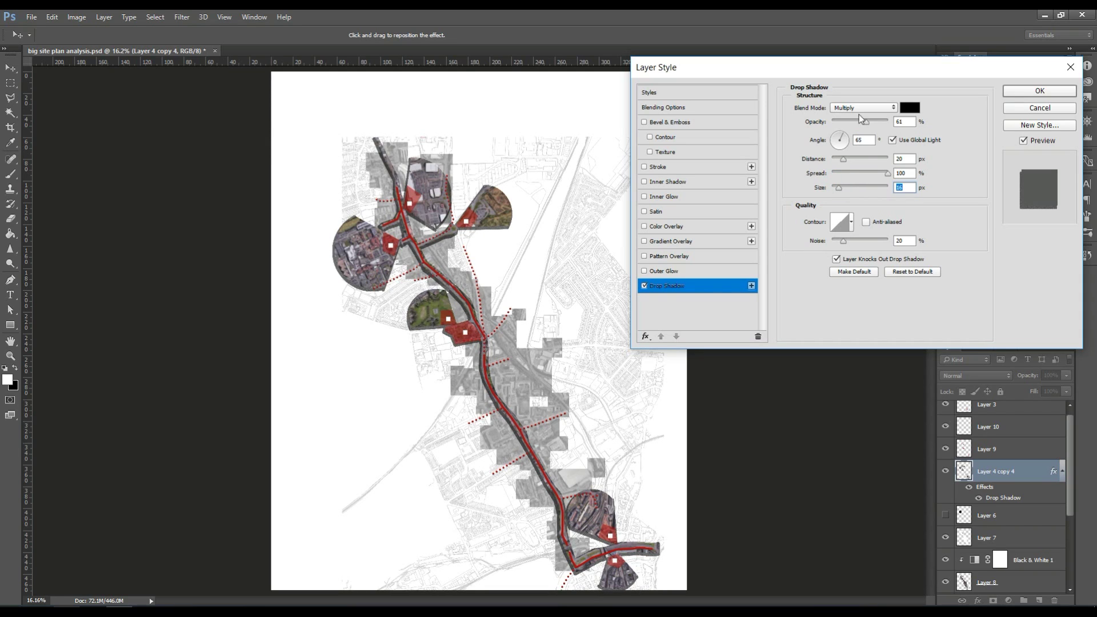
{"action": "left_click", "coordinate": [862, 119]}
{"action": "left_click_drag", "start_coordinate": [861, 119], "coordinate": [849, 119]}
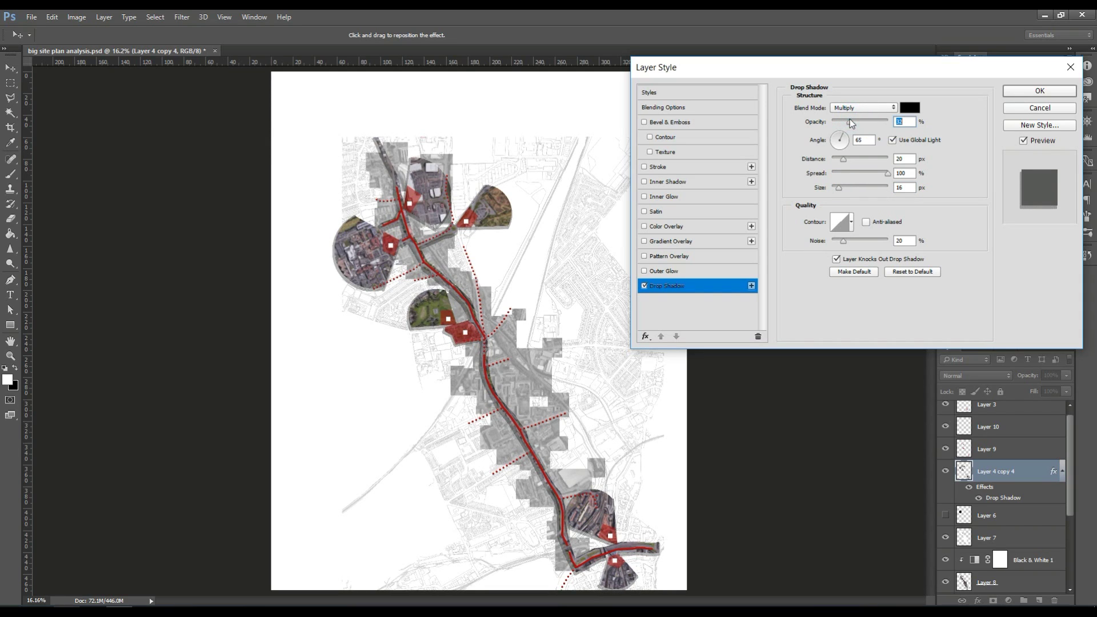
{"action": "left_click", "coordinate": [1008, 93]}
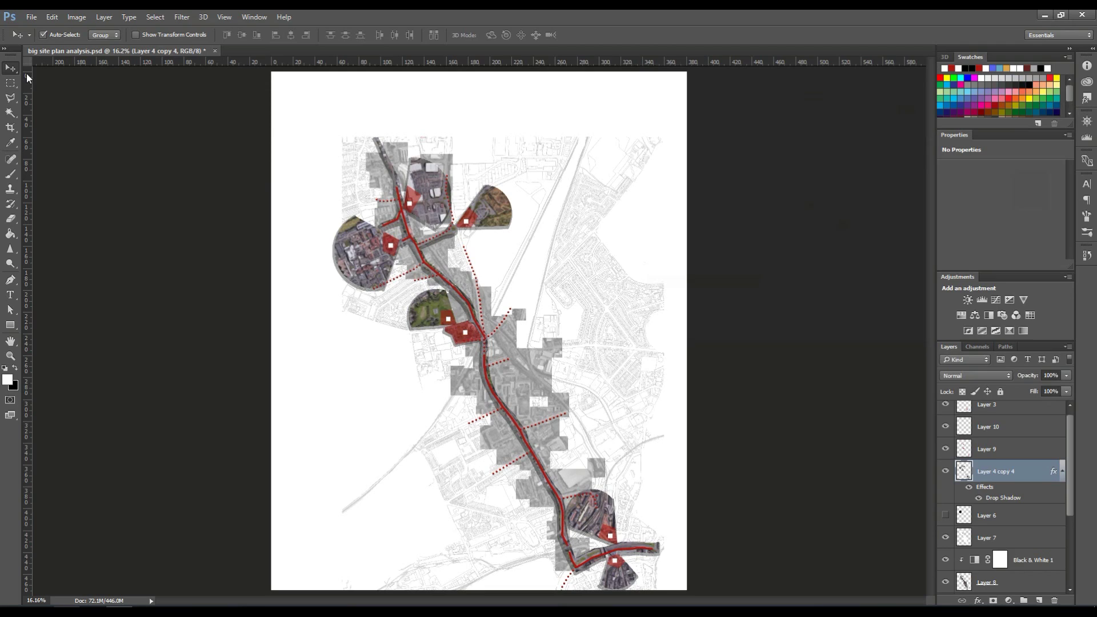
- Draw a dotted black leader line from the label area to a red node
{"action": "key", "text": "alt+Tab"}
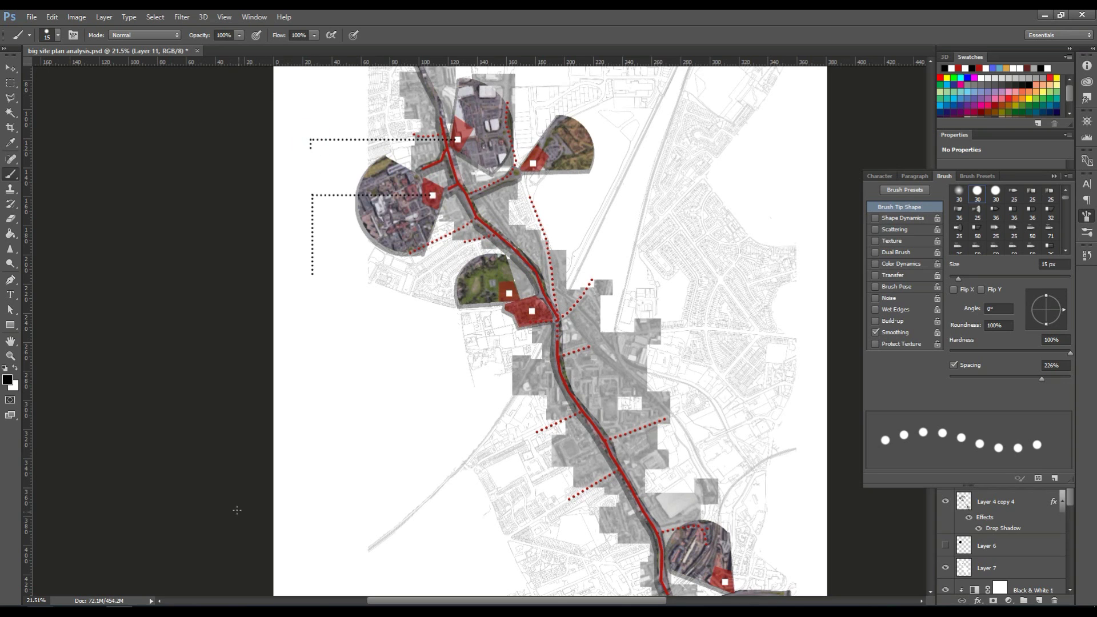
{"action": "scroll", "coordinate": [335, 206], "scroll_direction": "down", "scroll_amount": 5}
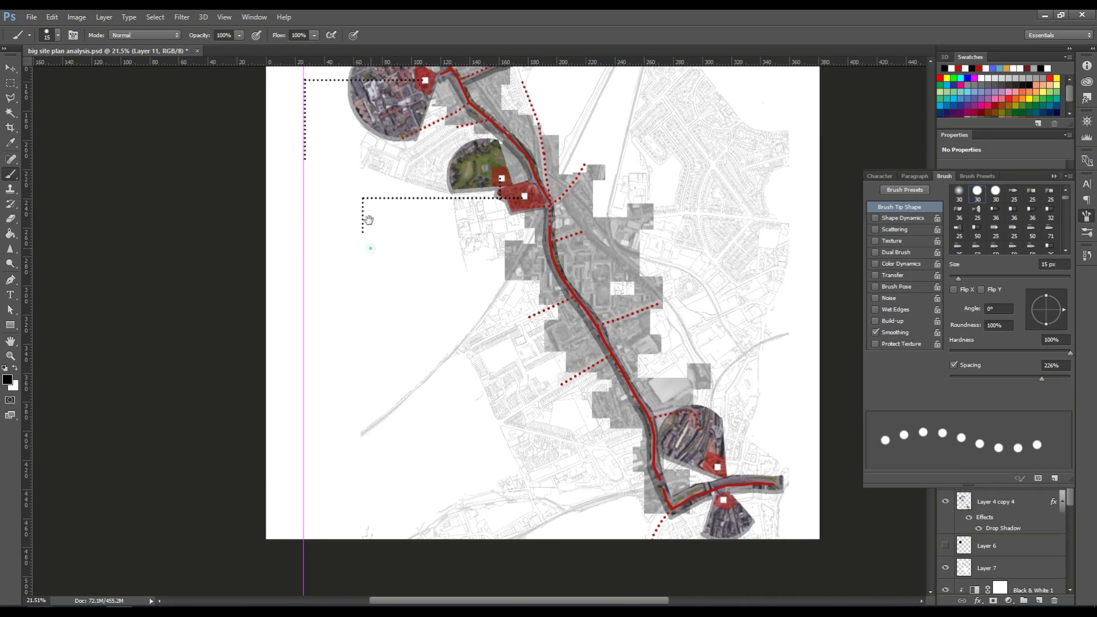
{"action": "scroll", "coordinate": [369, 219], "scroll_direction": "down", "scroll_amount": 2}
{"action": "left_click", "coordinate": [717, 419]}
{"action": "left_click", "coordinate": [431, 419], "text": "shift"}
- Place a copy of the BRENTLY BRIDGE label lower on the map
{"action": "scroll", "coordinate": [456, 236], "scroll_direction": "up", "scroll_amount": 10}
{"action": "scroll", "coordinate": [456, 236], "scroll_direction": "left", "scroll_amount": 3}
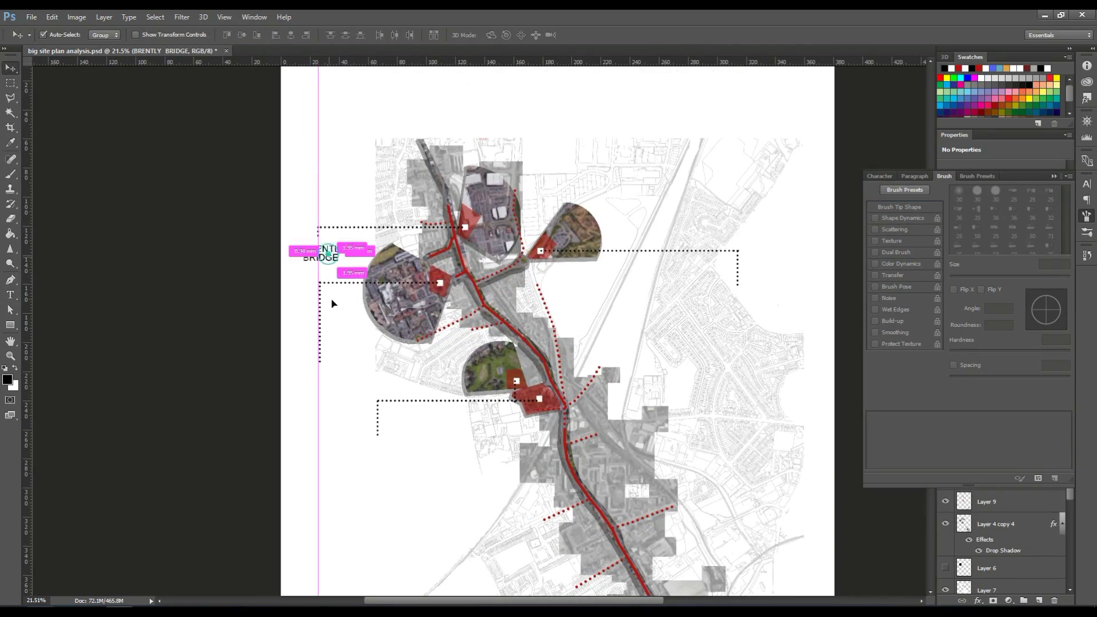
{"action": "left_click_drag", "start_coordinate": [335, 303], "coordinate": [331, 377]}
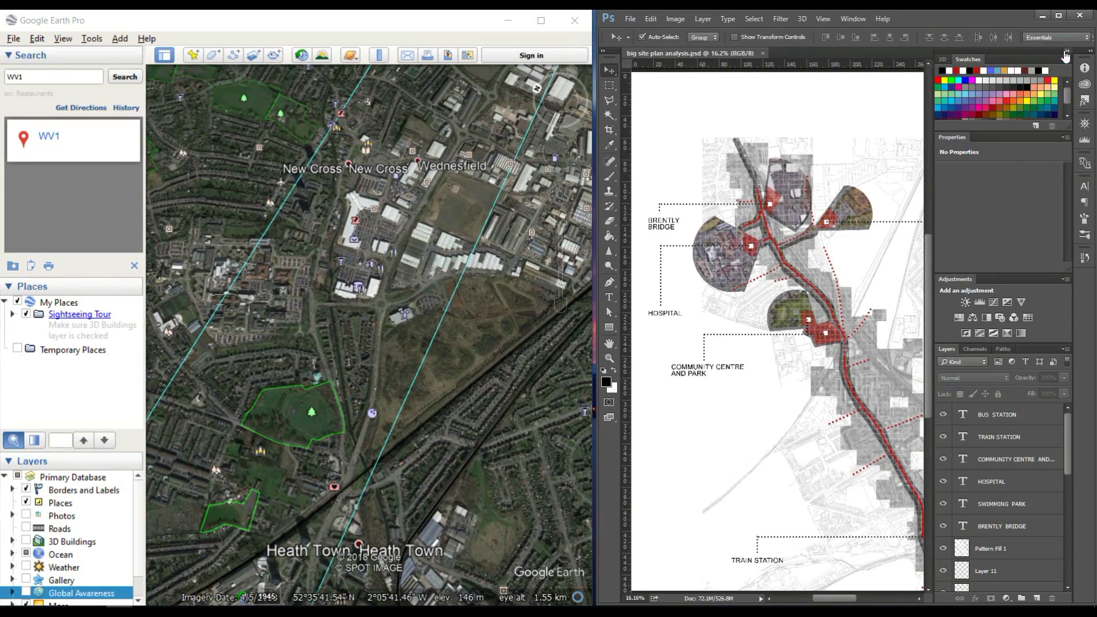
- Zoom Google Earth in to about 835 m over Heath Town beside the railway
{"action": "left_click", "coordinate": [1066, 55]}
{"action": "scroll", "coordinate": [541, 92], "scroll_direction": "up", "scroll_amount": 5}
{"action": "scroll", "coordinate": [780, 248], "scroll_direction": "up", "scroll_amount": 2}
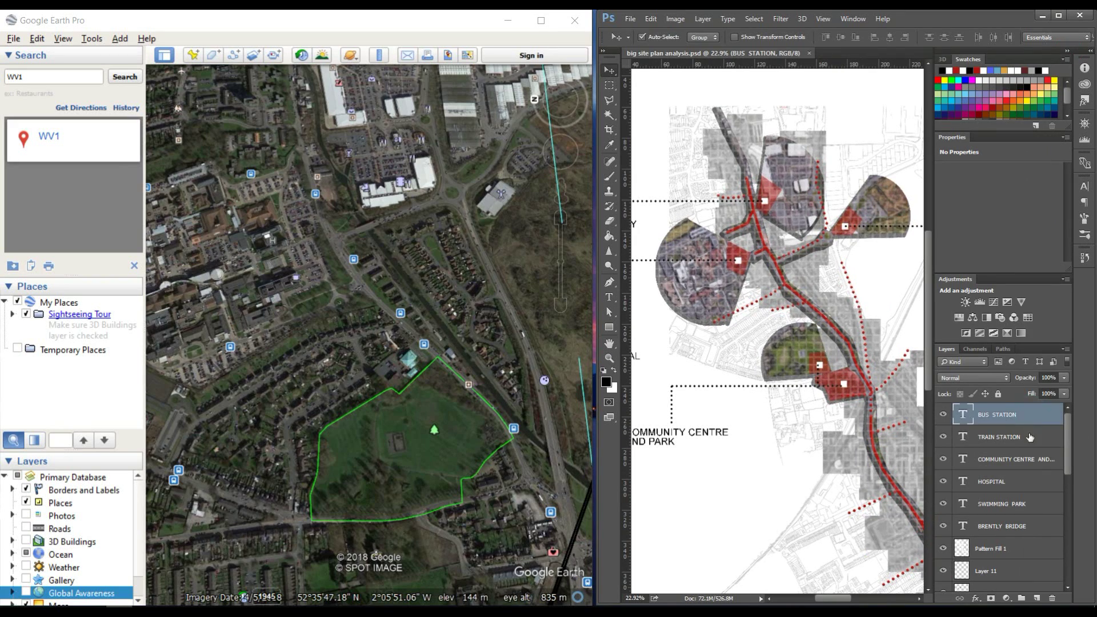
{"action": "key", "text": "b"}
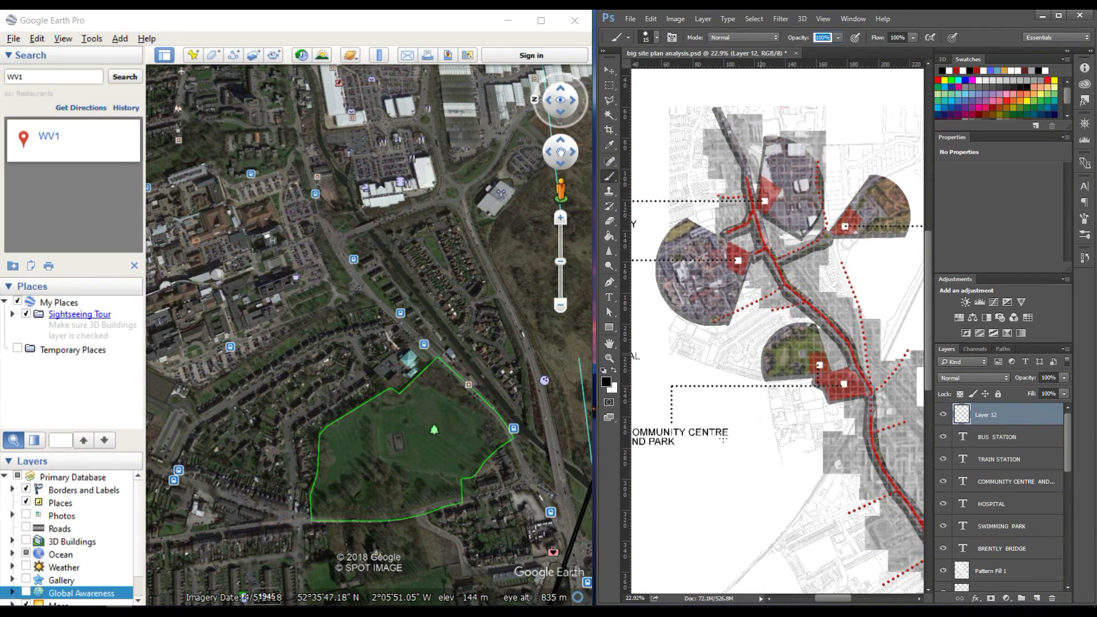